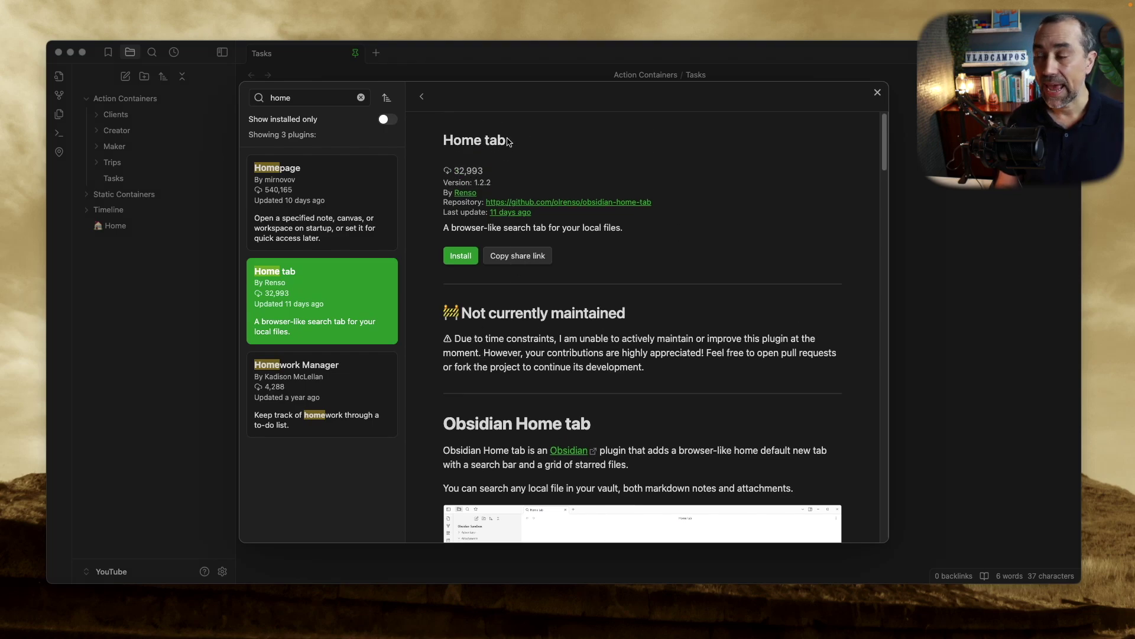
# Read through the Home tab plugin page, including its 'Not currently maintained' warning
pyautogui.scroll(-10, 541, 364)
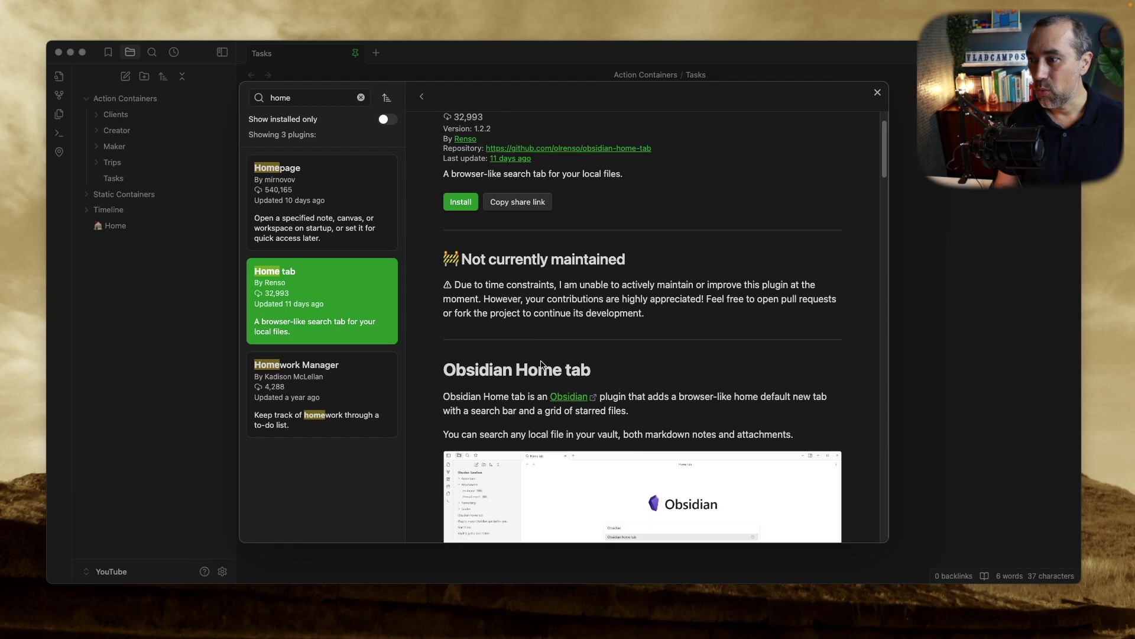
pyautogui.scroll(-10, 542, 365)
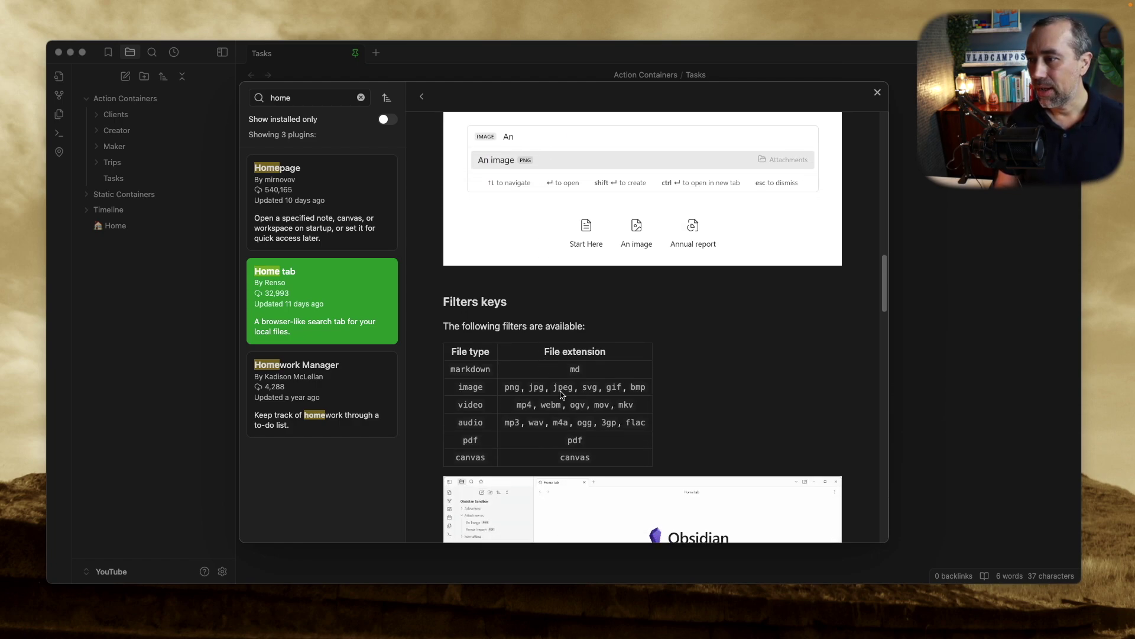
pyautogui.scroll(-2, 564, 394)
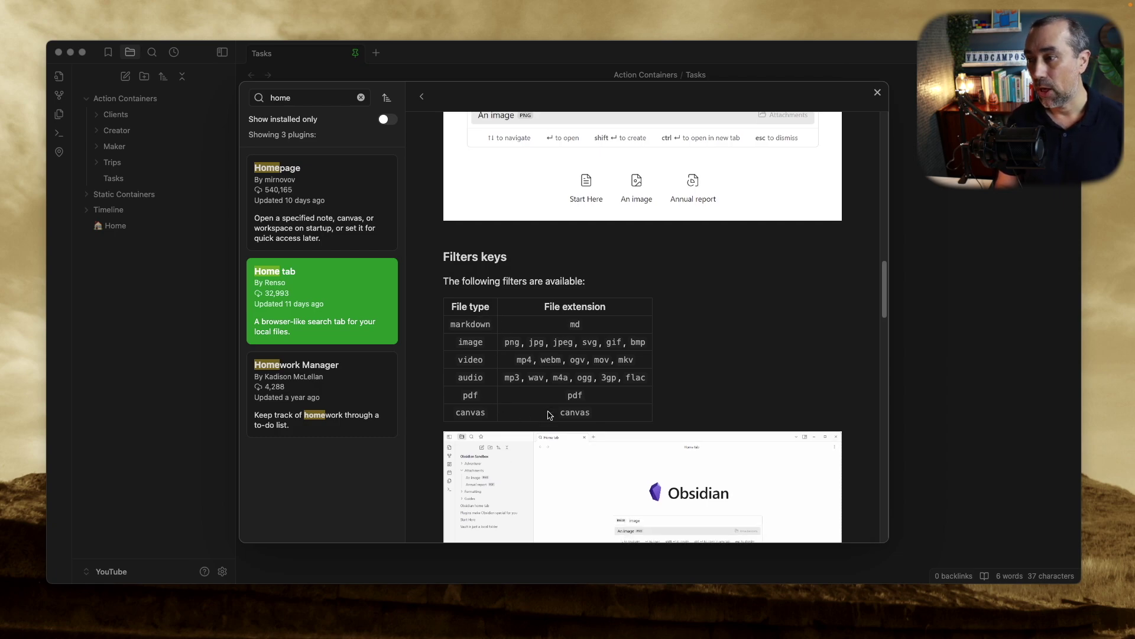
pyautogui.scroll(-3, 546, 410)
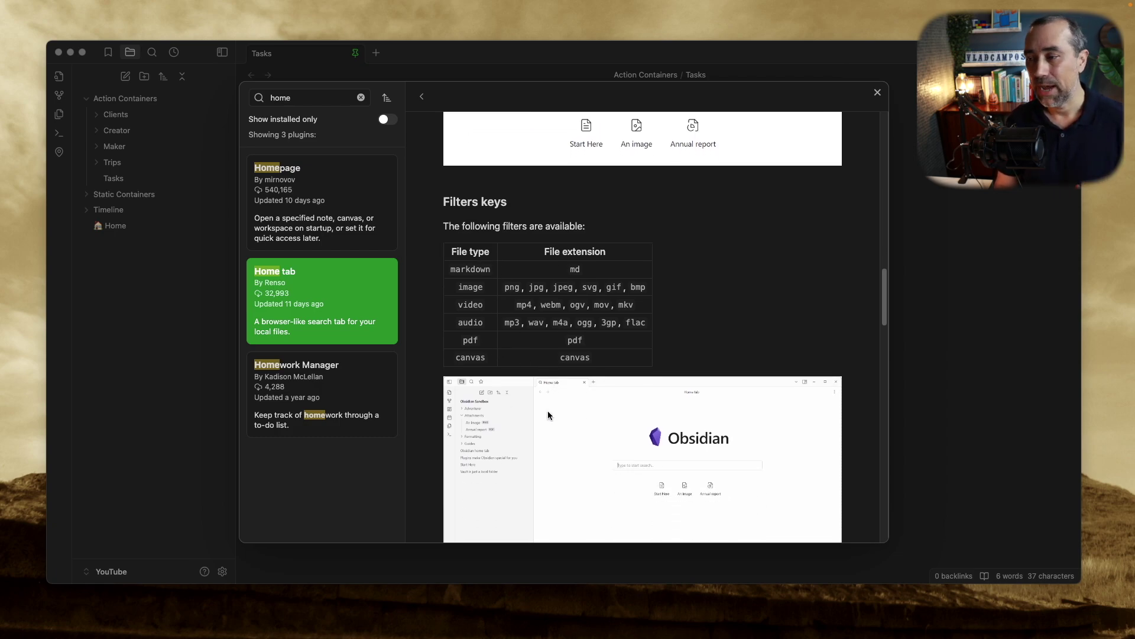
pyautogui.scroll(-2, 547, 410)
pyautogui.scroll(-5, 547, 410)
pyautogui.scroll(-12, 548, 411)
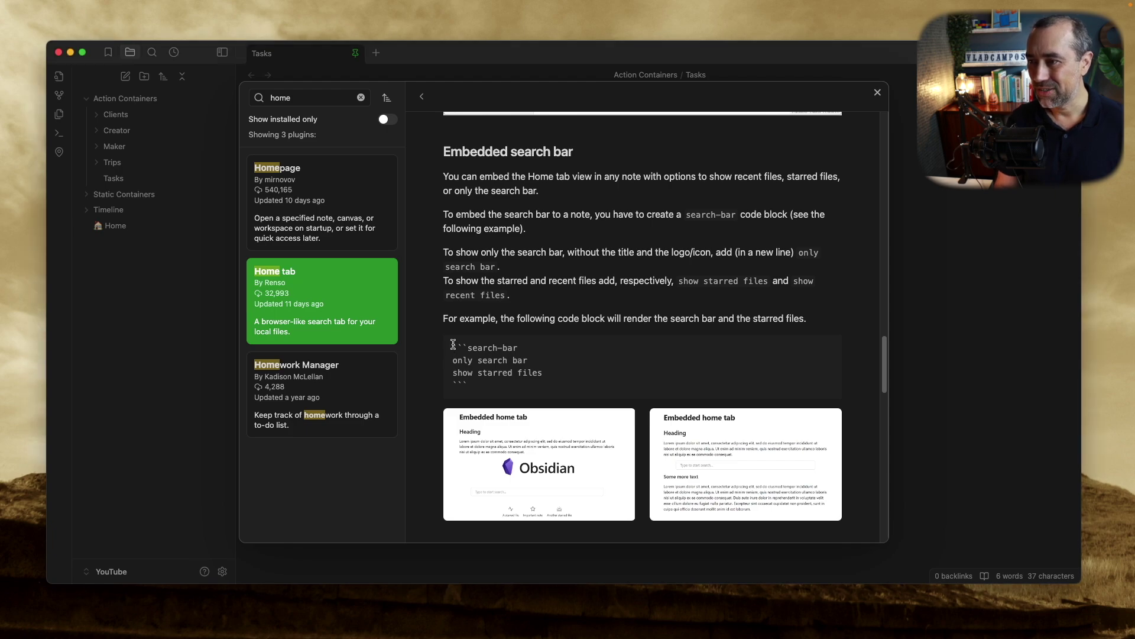
pyautogui.scroll(2, 581, 352)
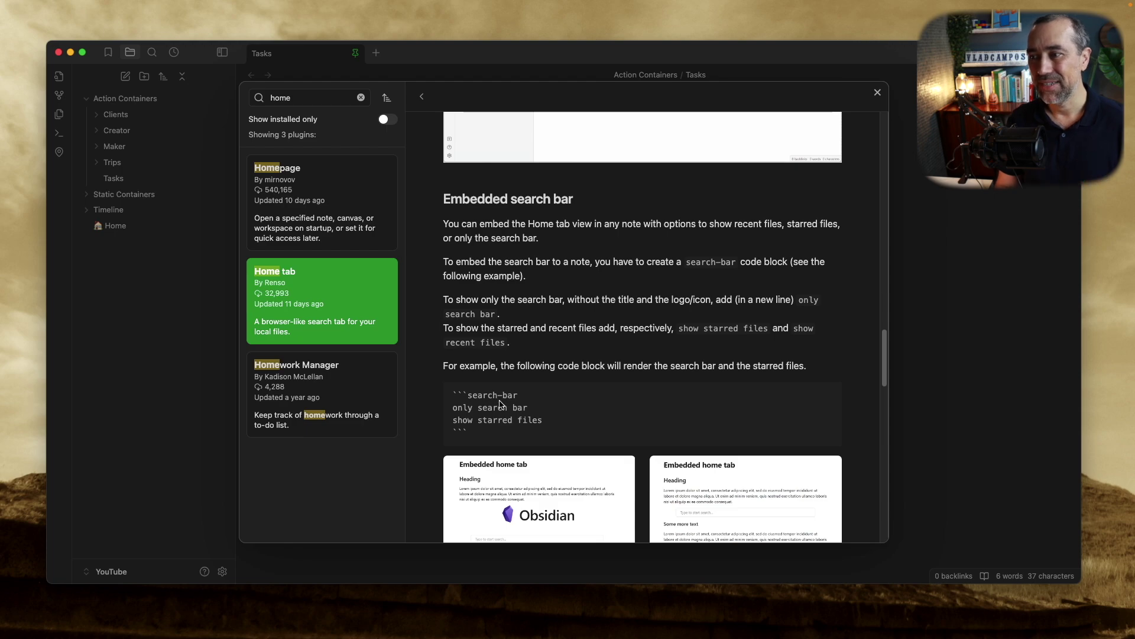
pyautogui.scroll(-1, 600, 400)
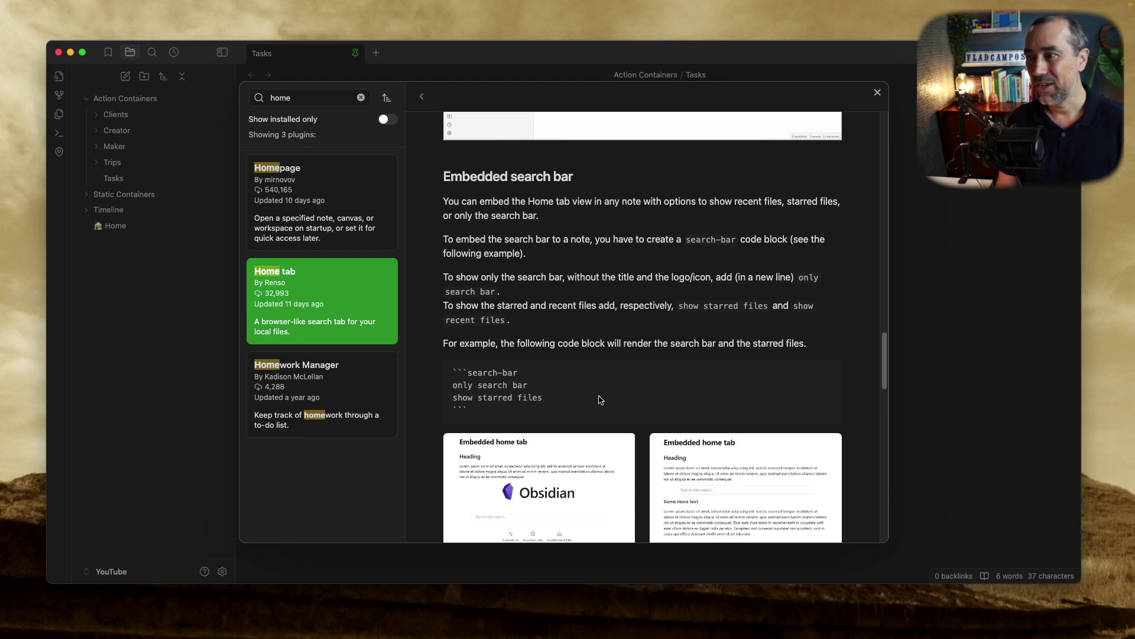
pyautogui.scroll(8, 601, 400)
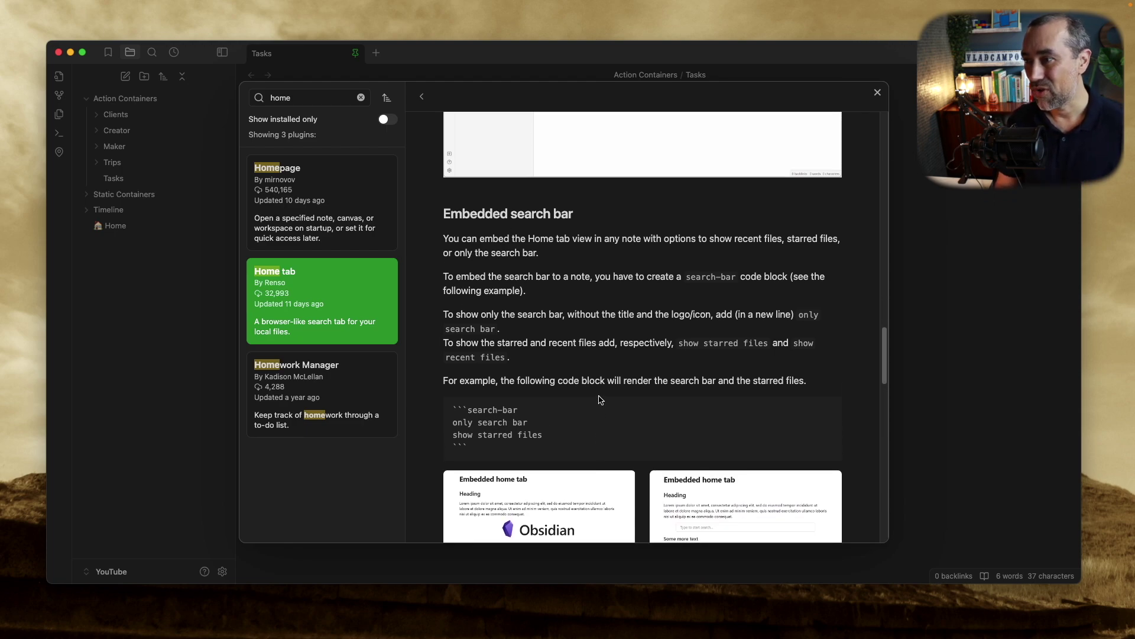
pyautogui.scroll(15, 599, 396)
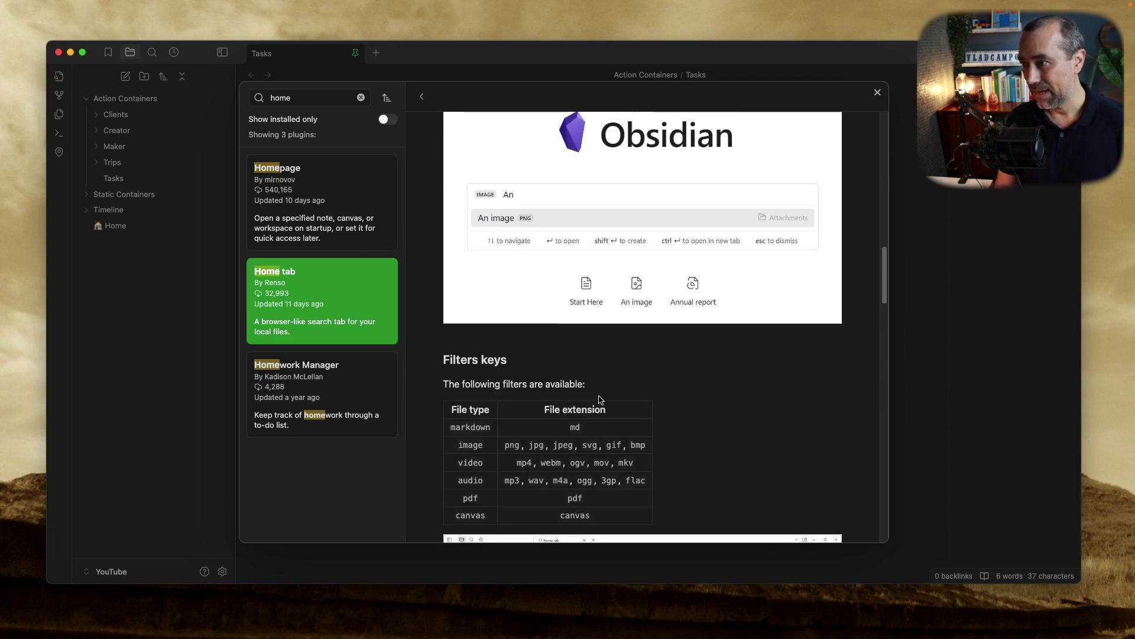
pyautogui.scroll(20, 599, 399)
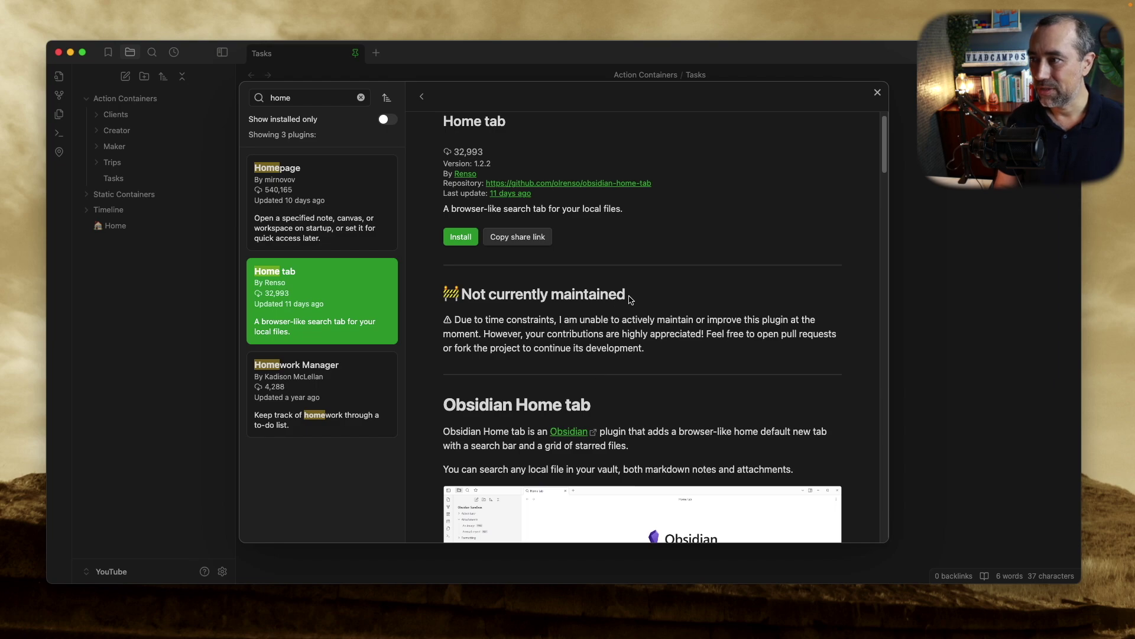
pyautogui.moveTo(631, 299); pyautogui.dragTo(445, 287)
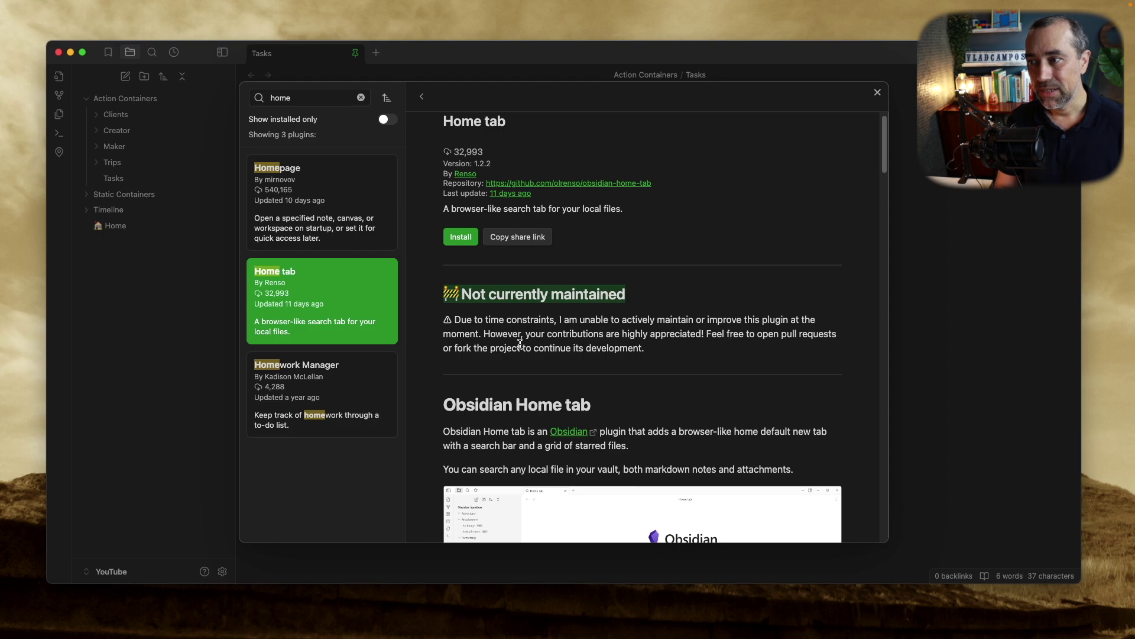
pyautogui.click(575, 347)
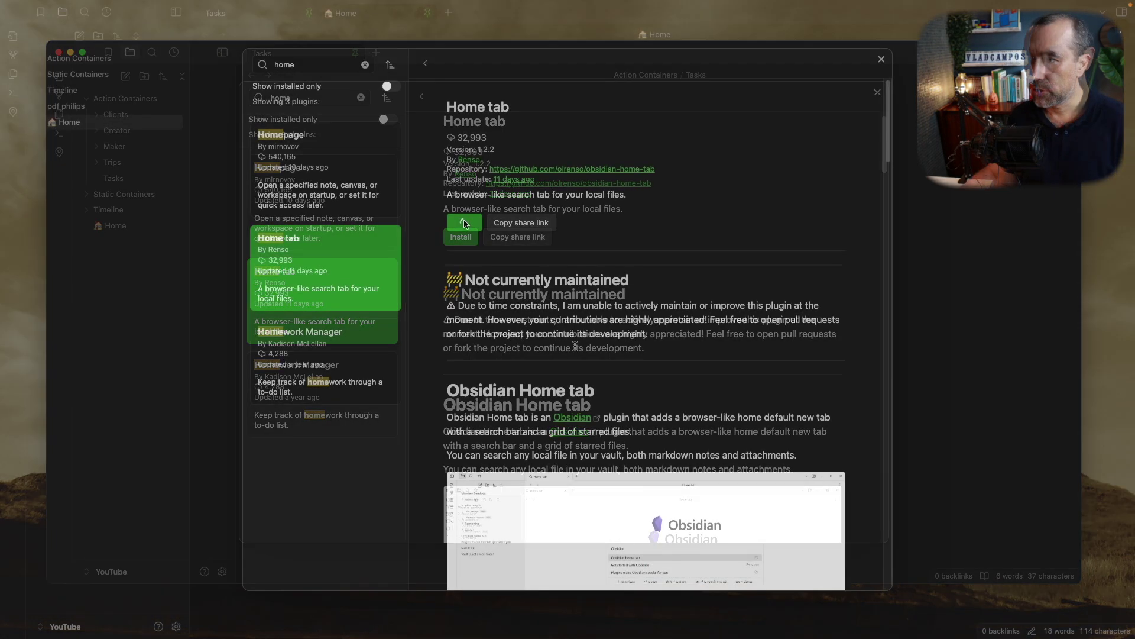
# Install and enable the Home tab plugin, then open its options
pyautogui.click(464, 223)
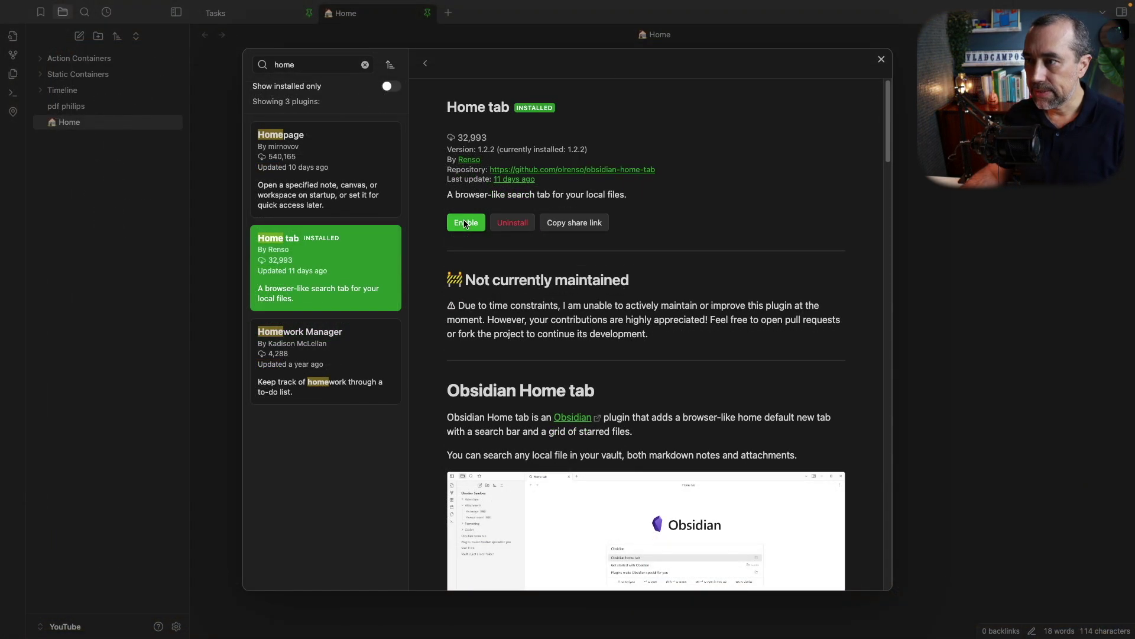
pyautogui.click(466, 223)
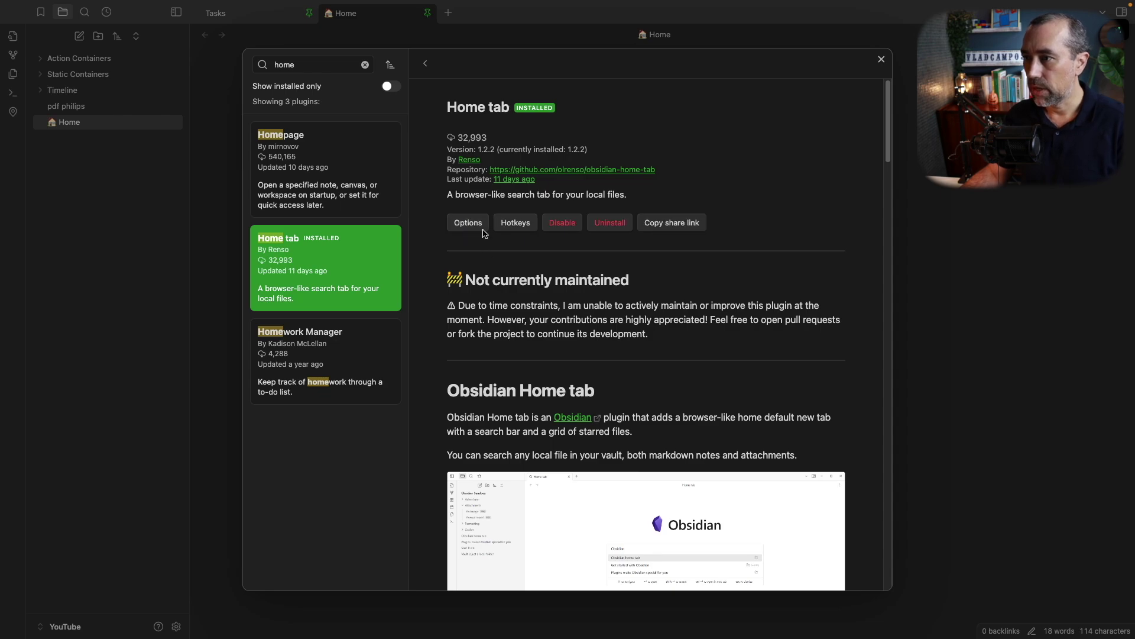
pyautogui.click(468, 223)
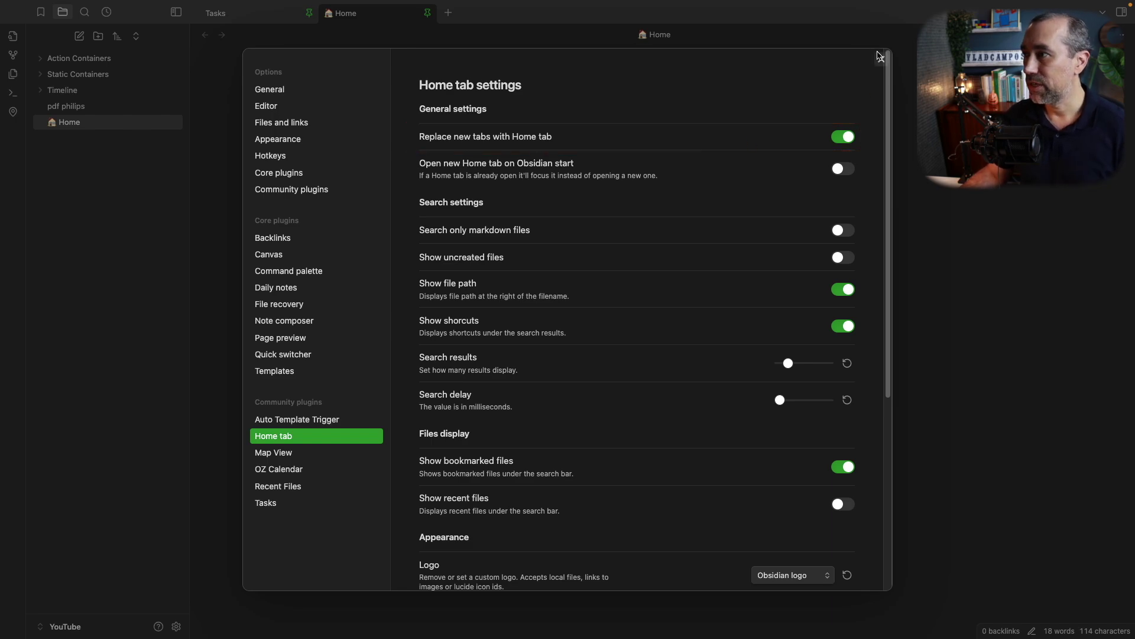
# Close settings and search 'tart' in a new Home tab
pyautogui.click(882, 59)
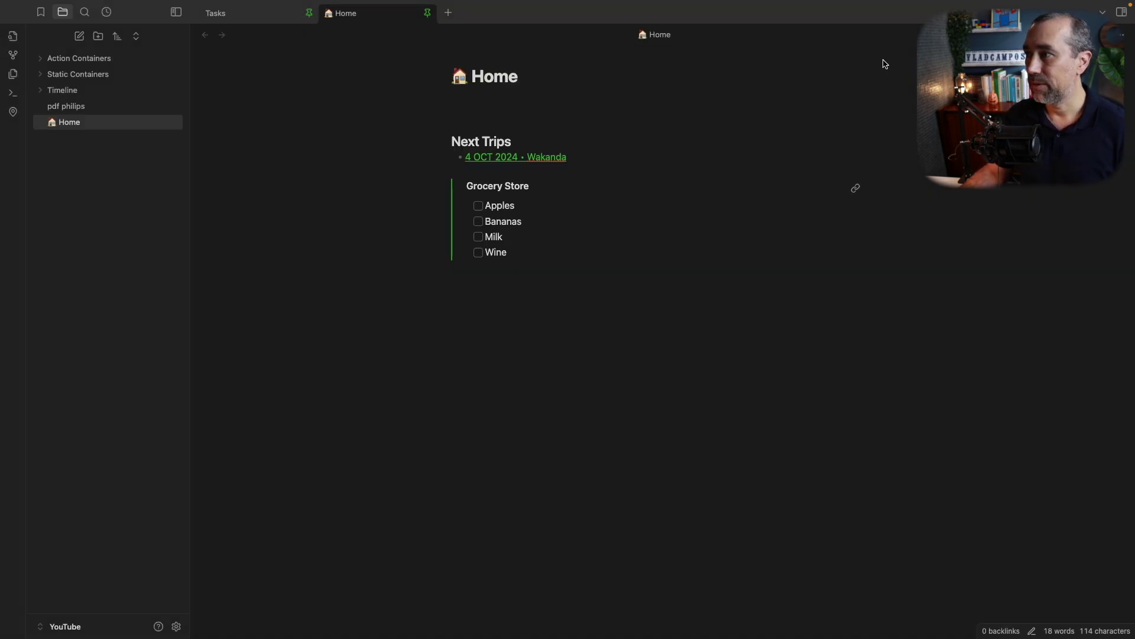
pyautogui.click(448, 12)
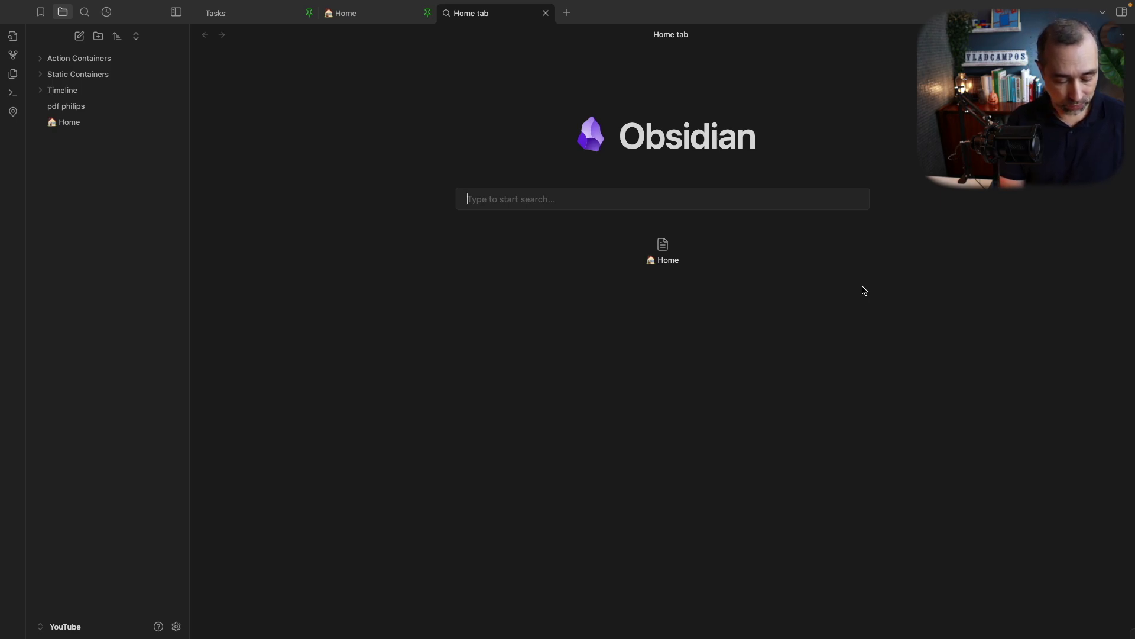
pyautogui.write('tart')
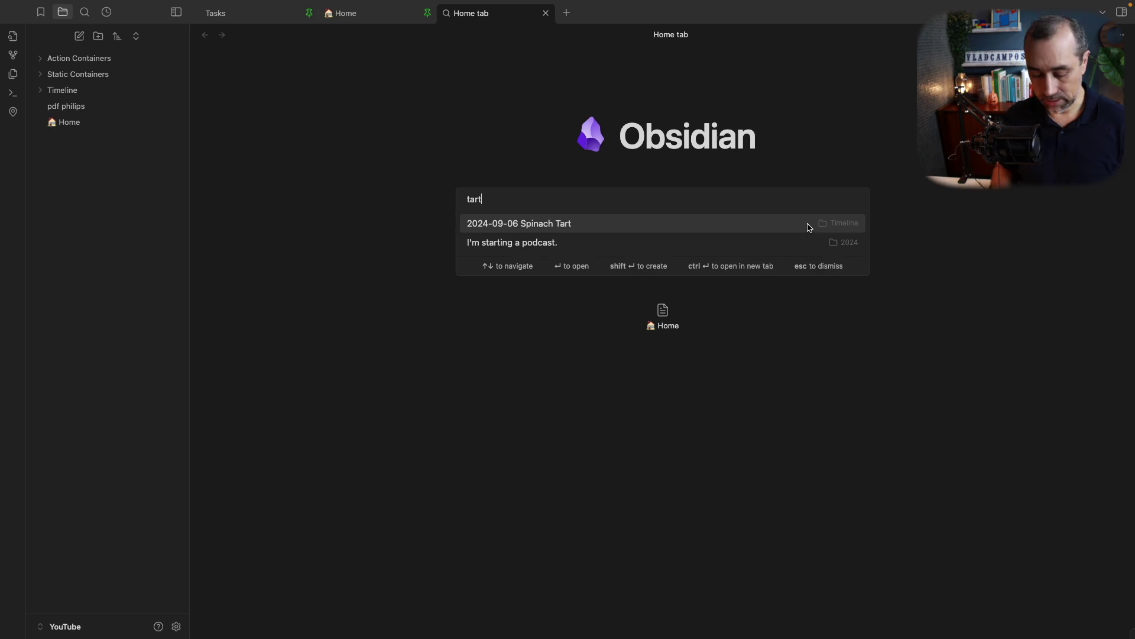
# Open the '2024-09-06 Spinach Tart' note from the search results
pyautogui.press('Down')
pyautogui.press('Up')
pyautogui.press('Down')
pyautogui.press('Up')
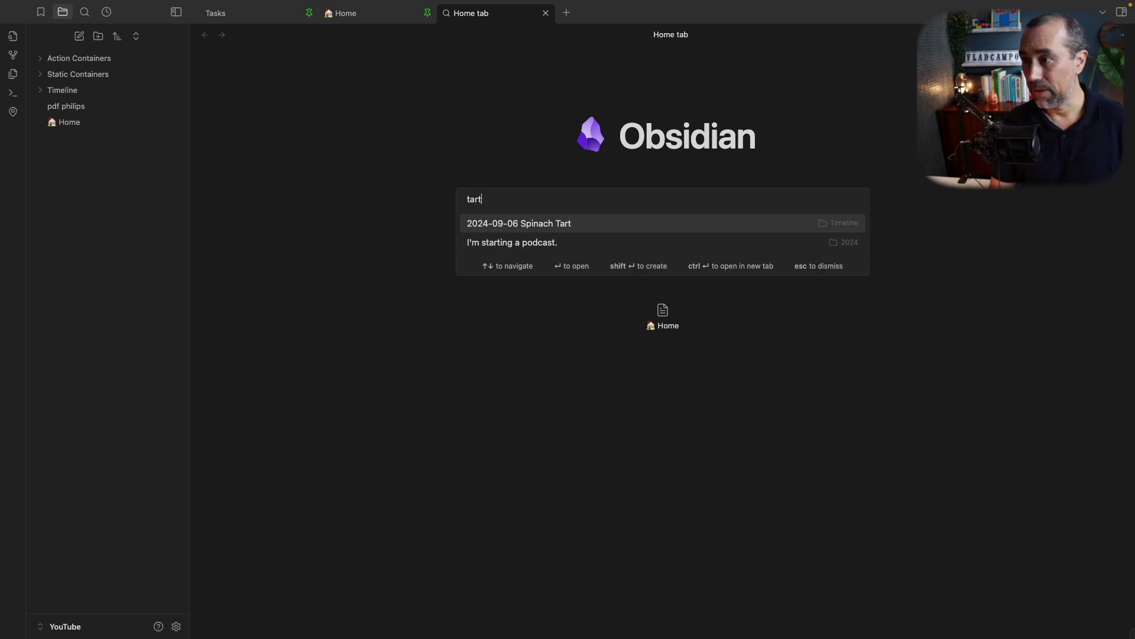
pyautogui.press('Down')
pyautogui.press('Up')
pyautogui.press('Down')
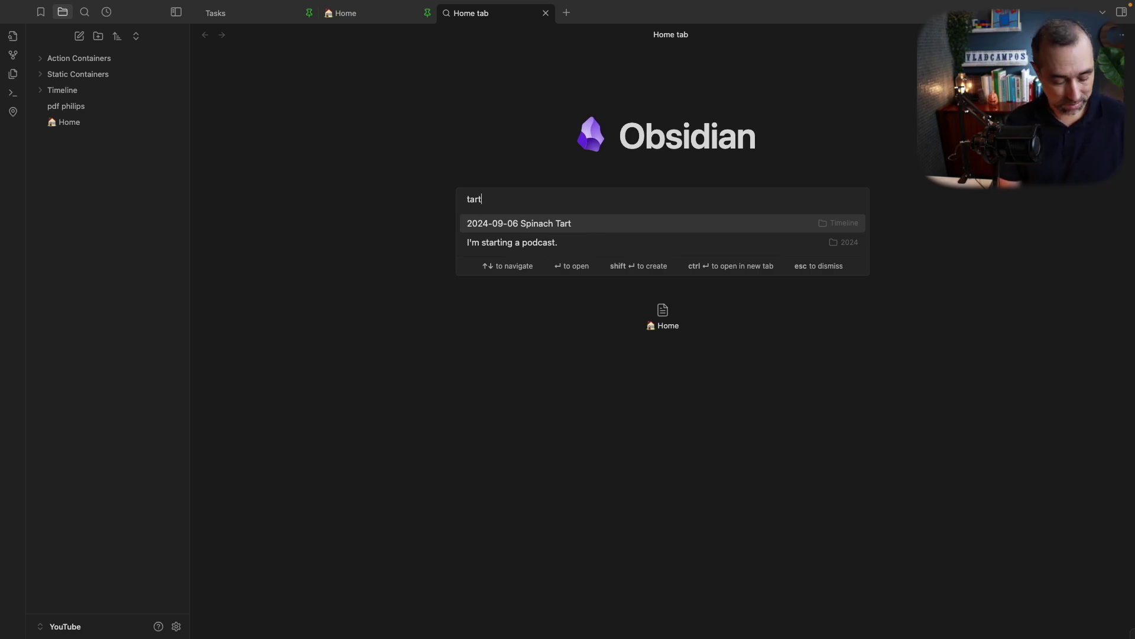
pyautogui.click(586, 225)
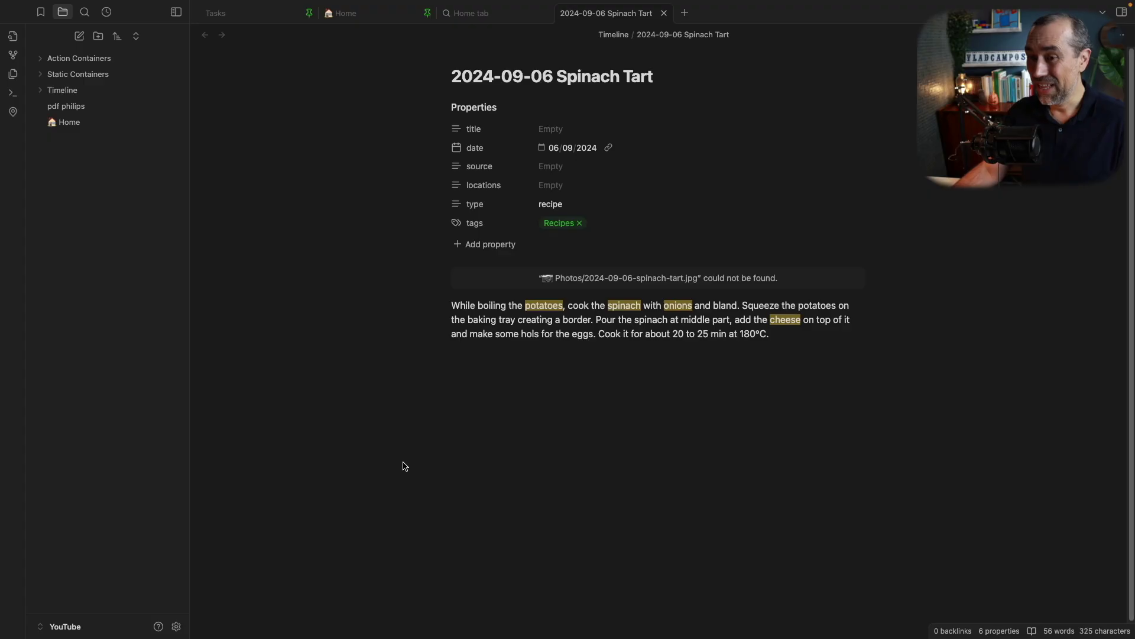
# Switch back to the Home tab page and delete the 'tart' query
pyautogui.click(483, 13)
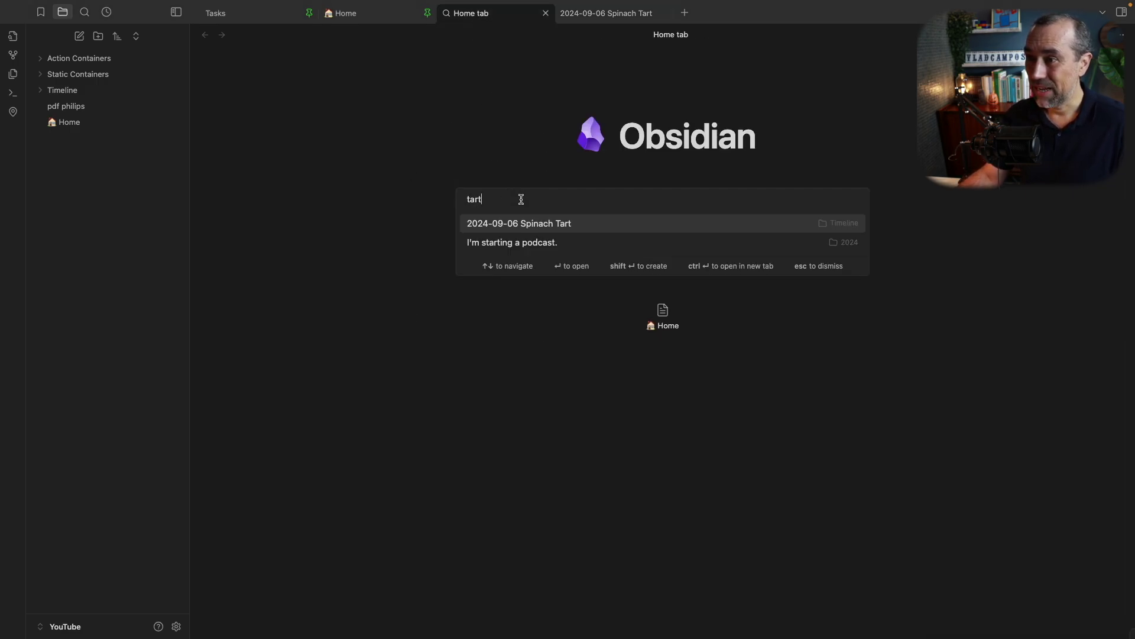
pyautogui.press('BackSpace')
pyautogui.press('BackSpace')
pyautogui.press('BackSpace')
pyautogui.press('BackSpace')
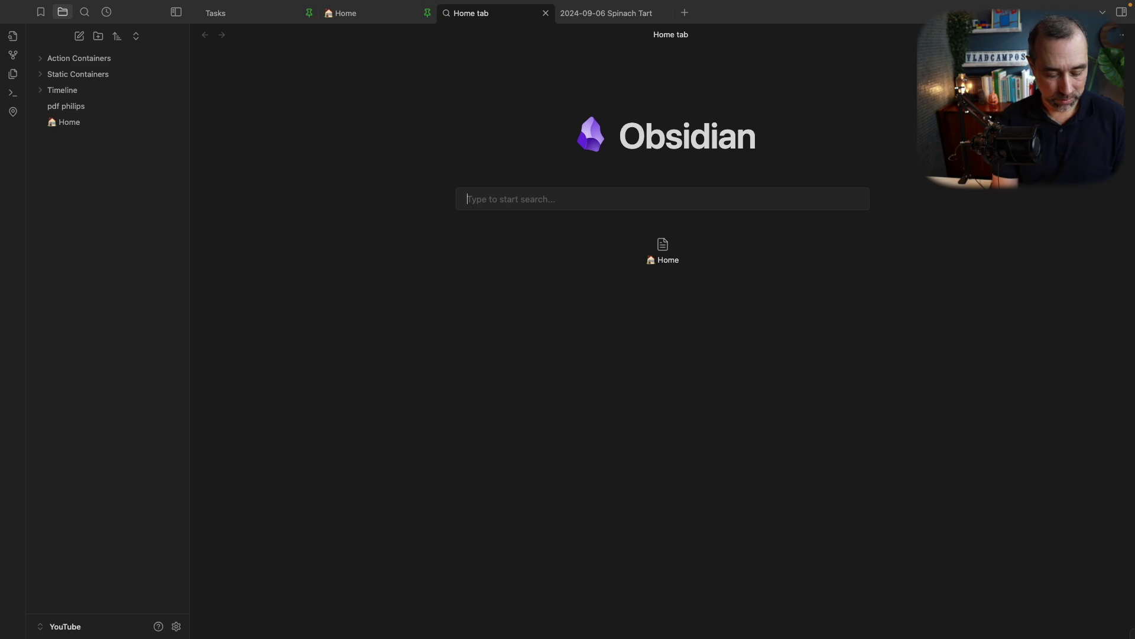
# Try a PDF file-type filter with the query 'phil', then clear it
pyautogui.write('pdf')
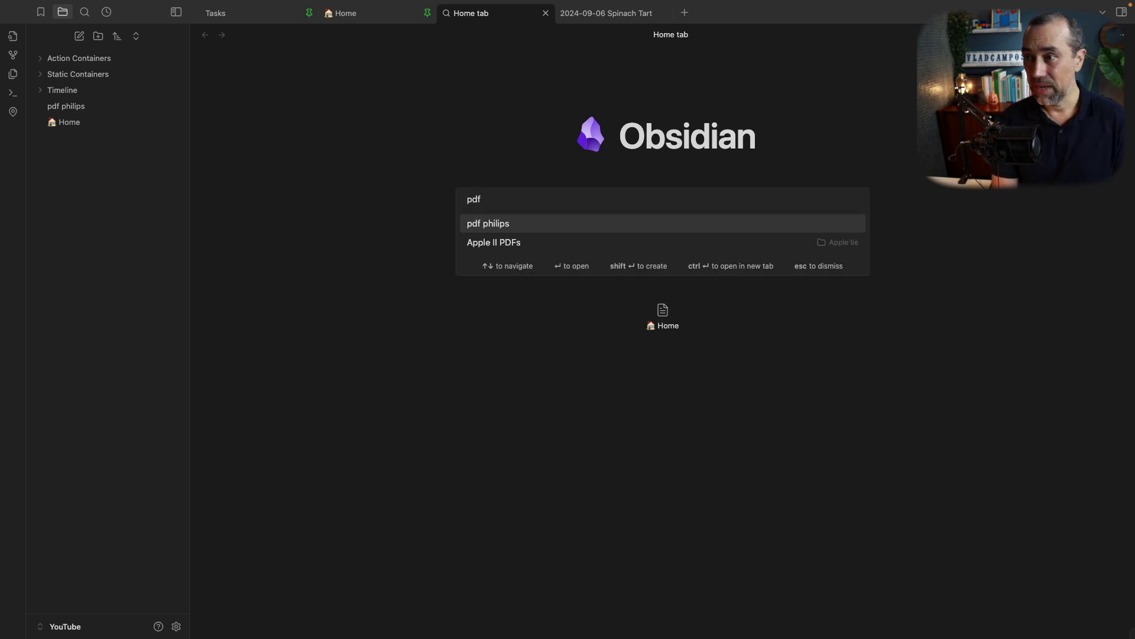
pyautogui.press('Tab')
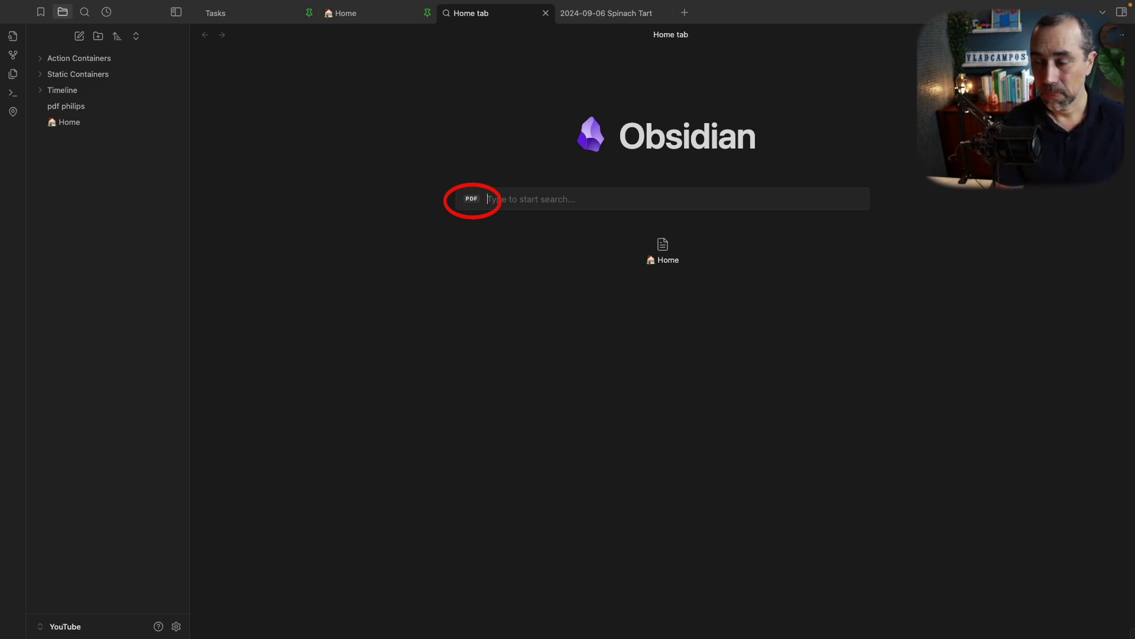
pyautogui.write('phil')
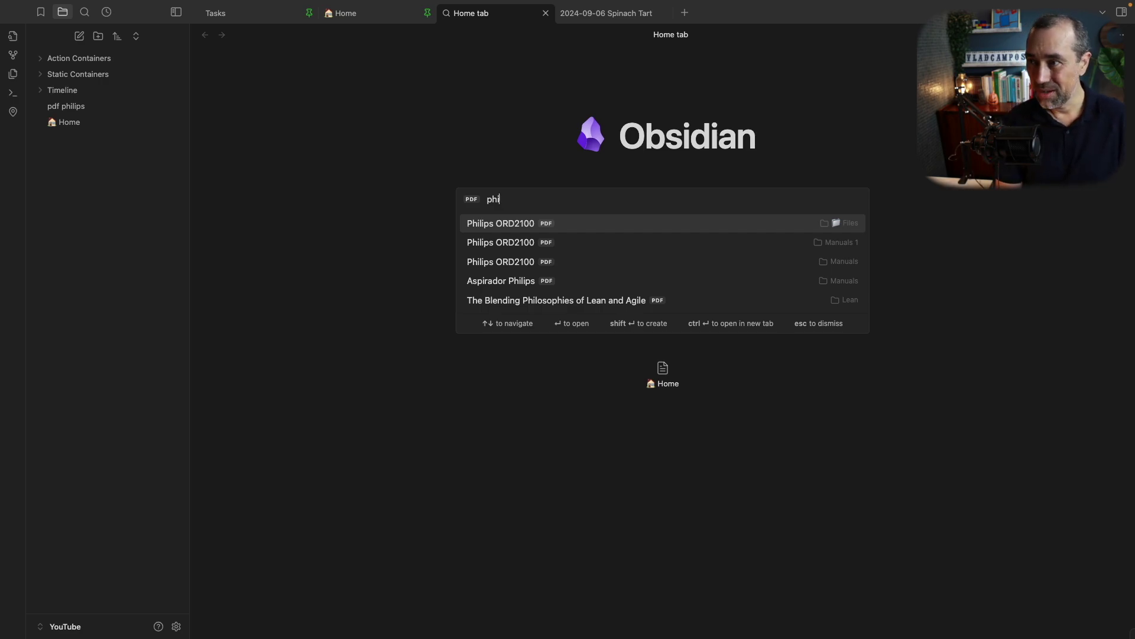
pyautogui.press('BackSpace')
pyautogui.press('BackSpace')
pyautogui.press('BackSpace')
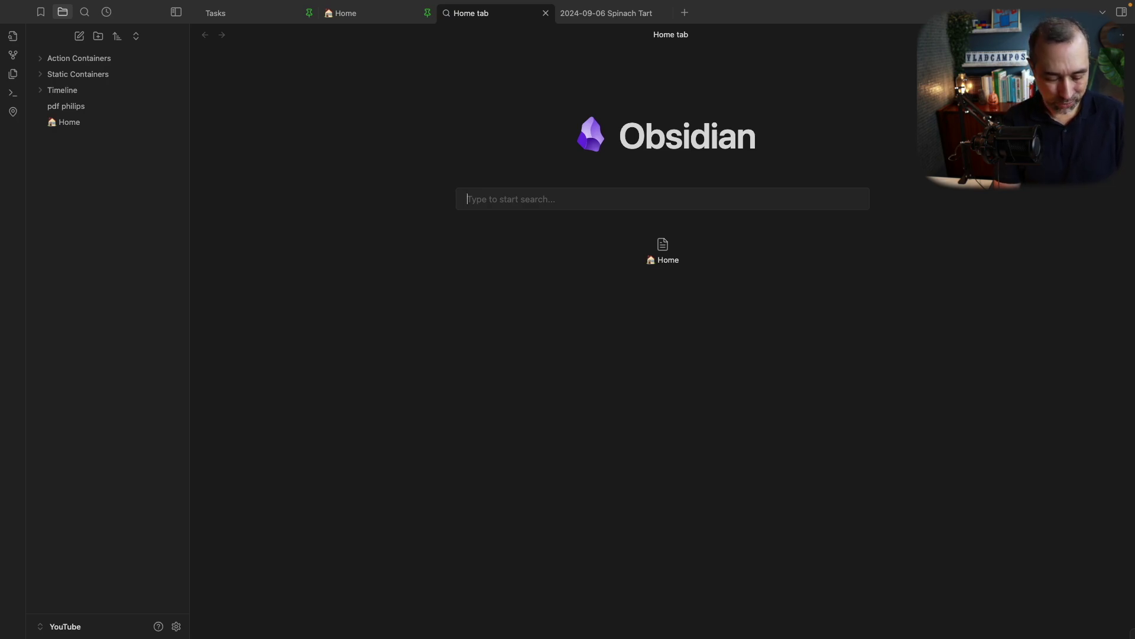
# Search 'a' under an IMAGE file-type filter, then dismiss the results
pyautogui.write('imag')
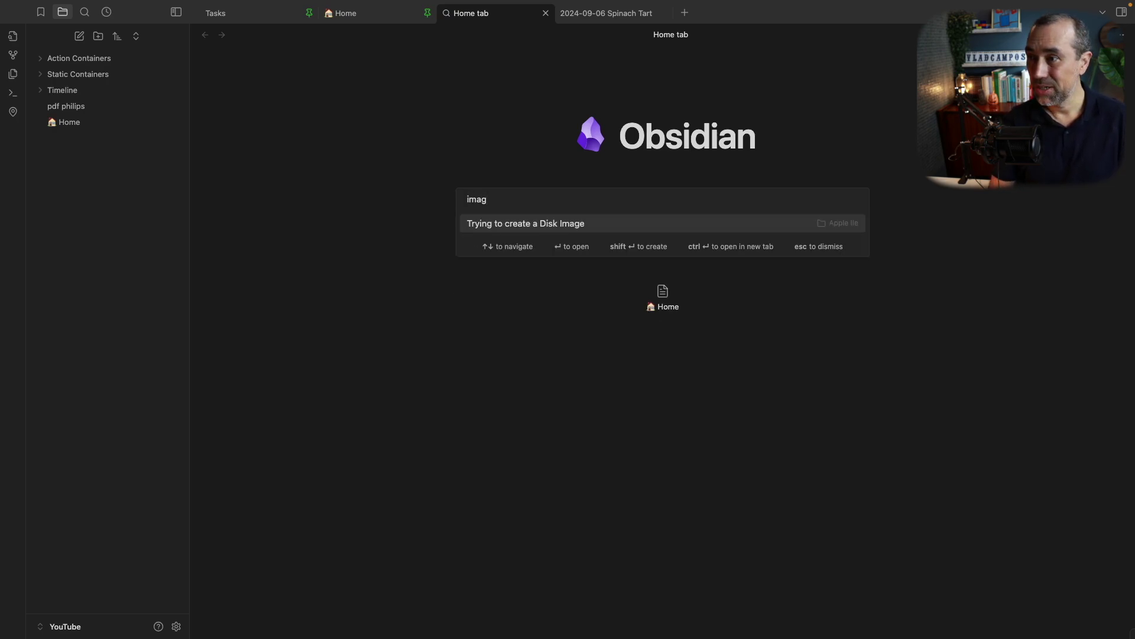
pyautogui.write('e')
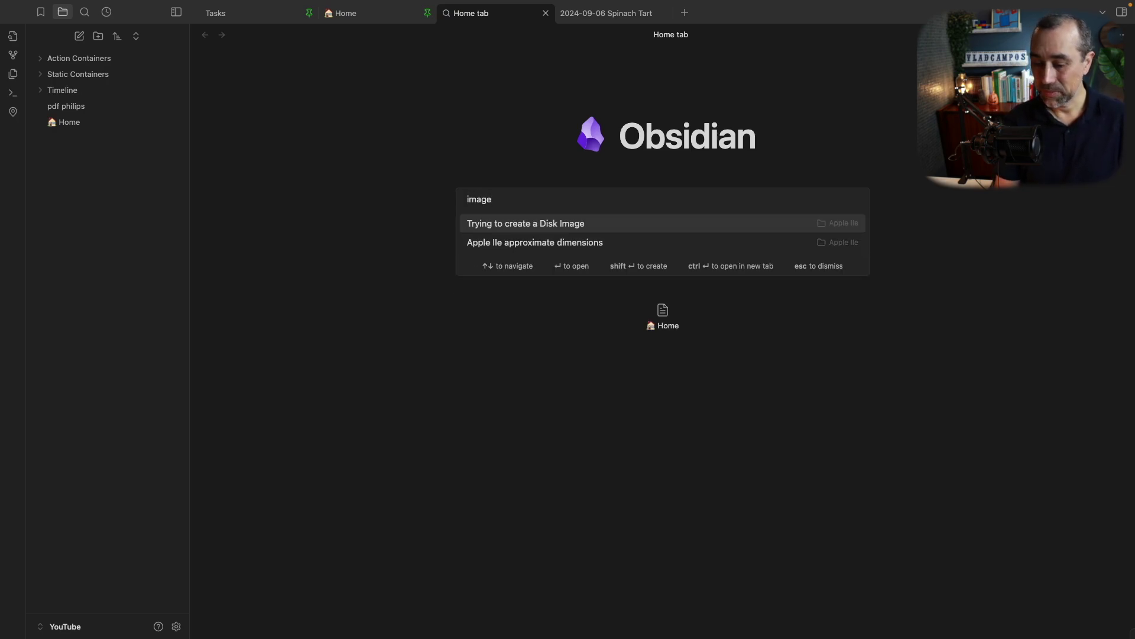
pyautogui.press('Tab')
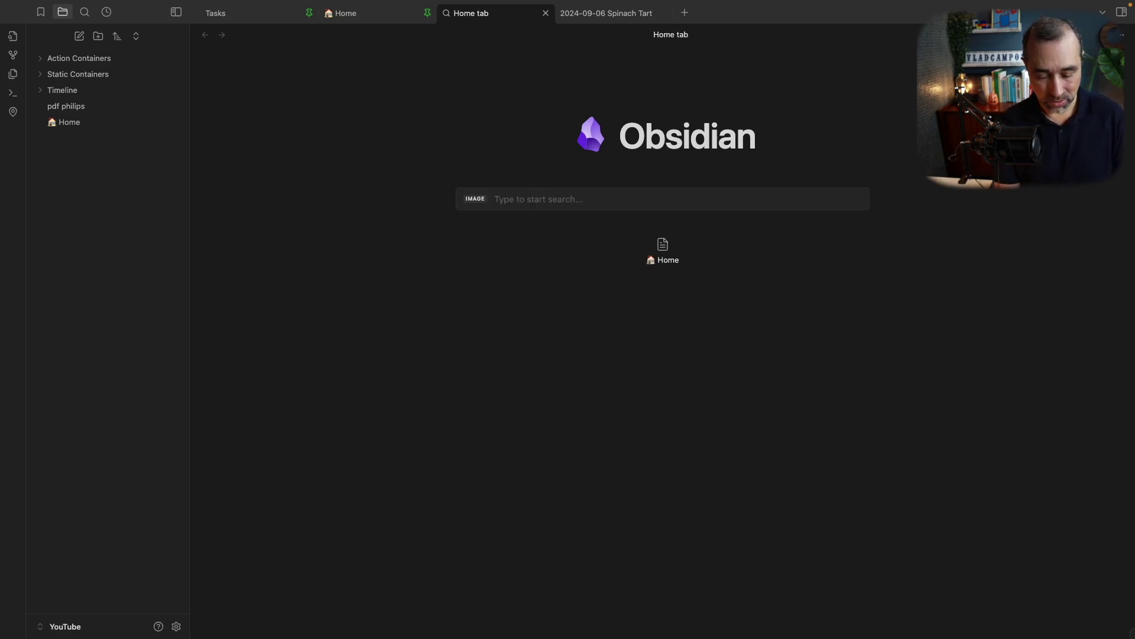
pyautogui.write('a')
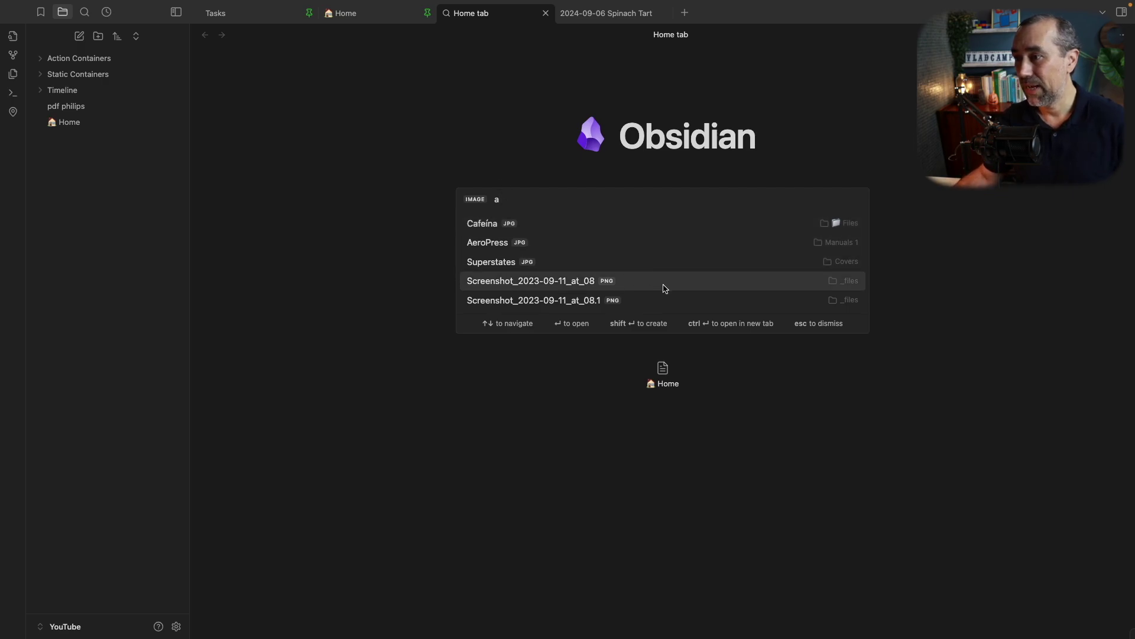
pyautogui.press('Escape')
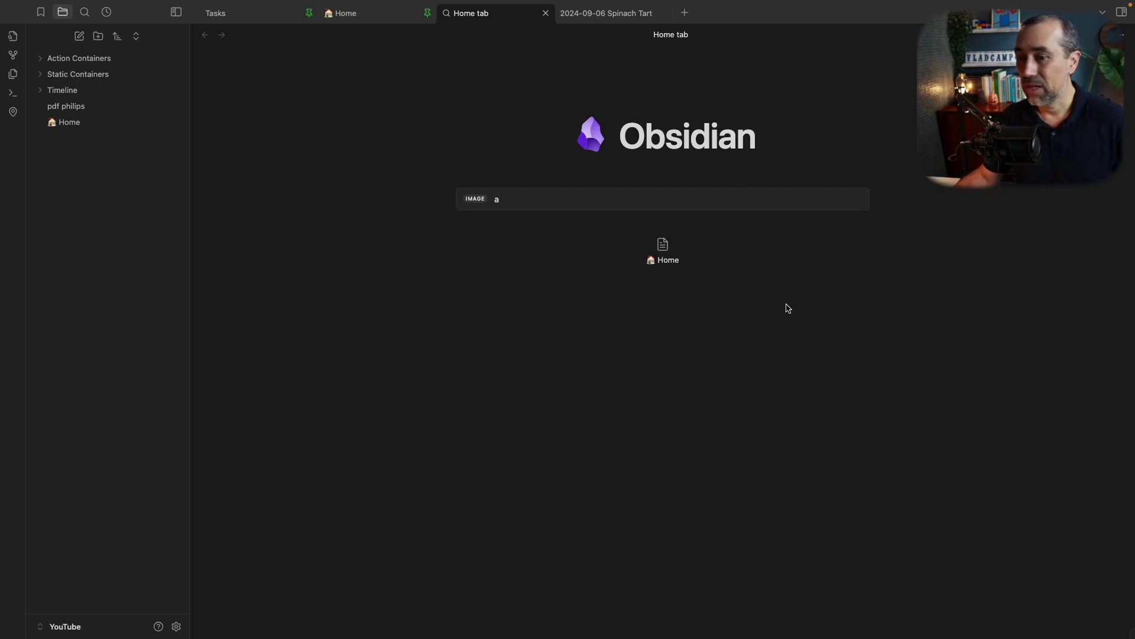
# Open the Home tab plugin settings and scroll through its options
pyautogui.click(176, 626)
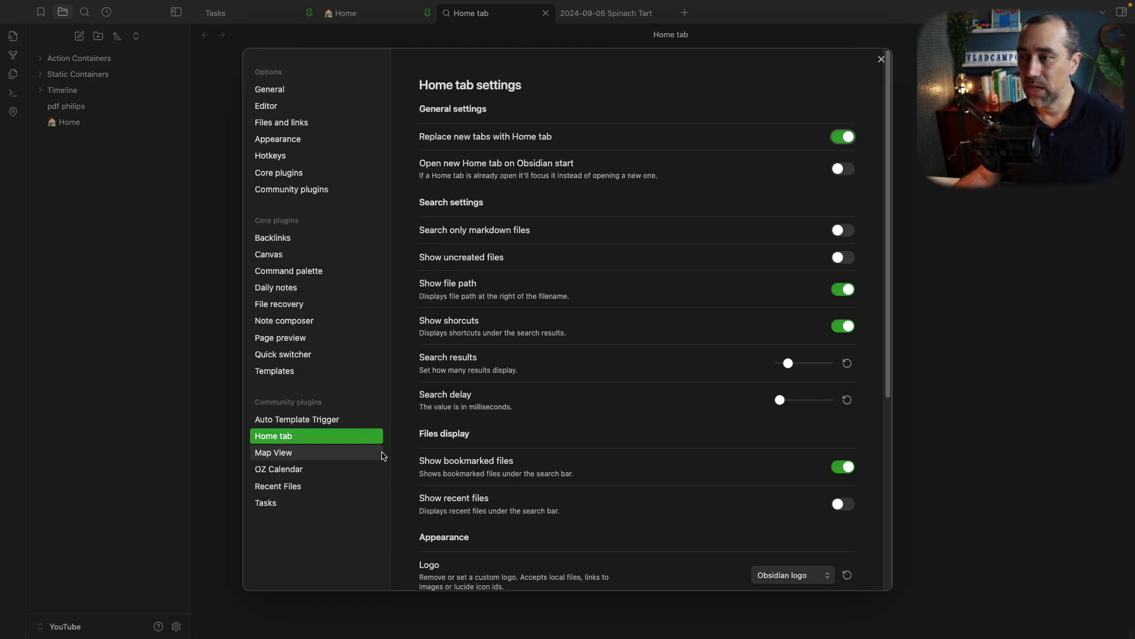
pyautogui.scroll(-5, 479, 426)
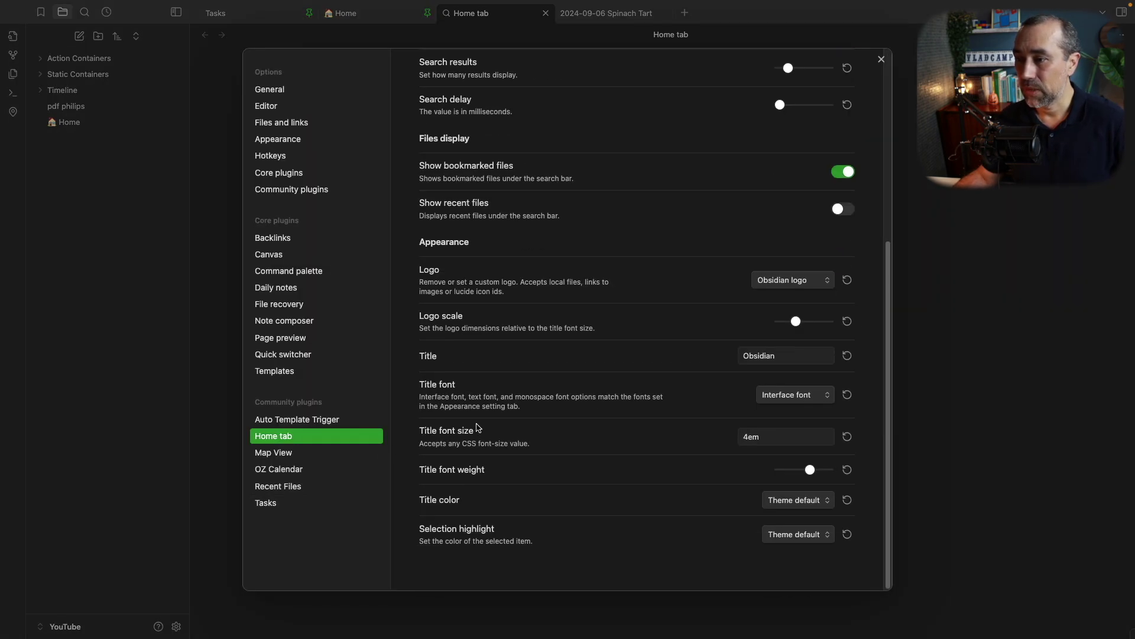
pyautogui.scroll(5, 479, 427)
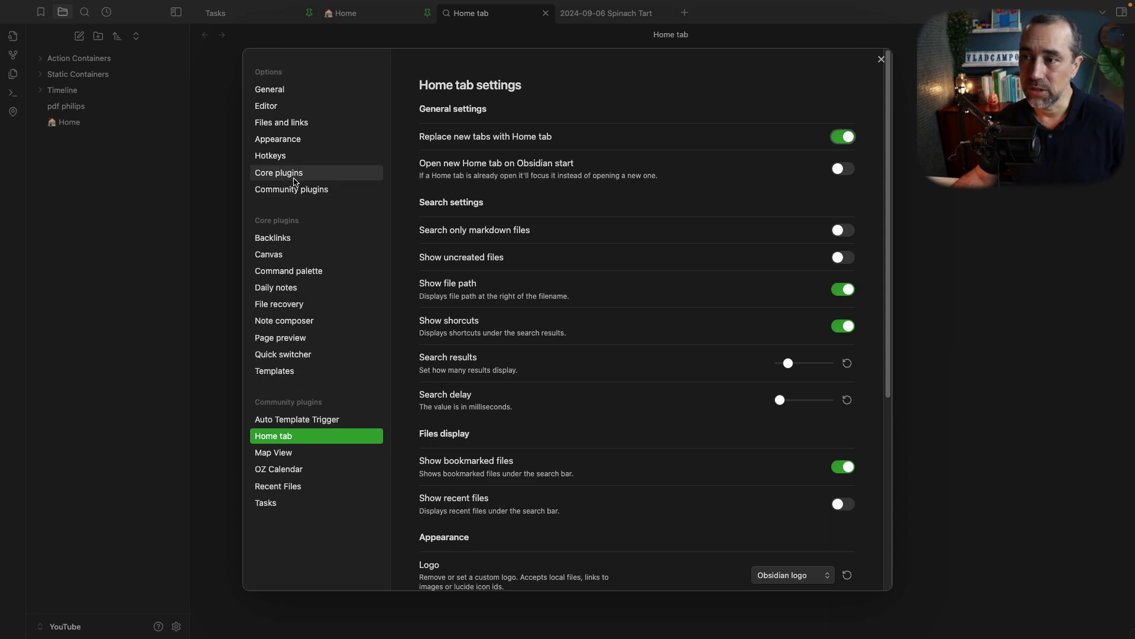
# Open the Home tab plugin's README and review its image file-extension filters
pyautogui.click(330, 190)
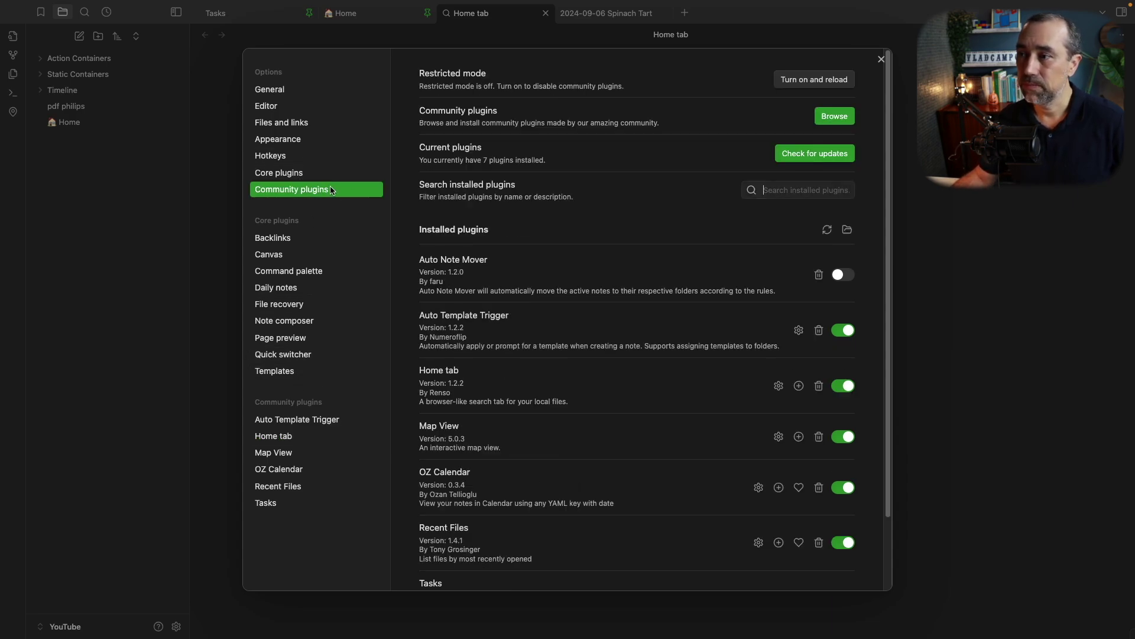
pyautogui.click(437, 379)
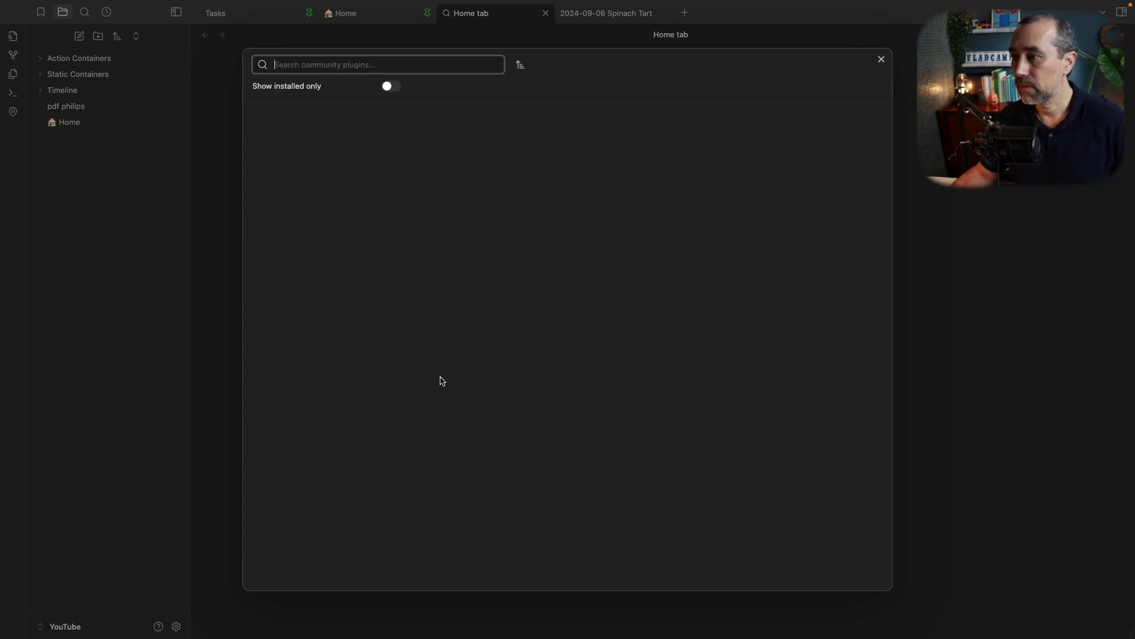
pyautogui.scroll(-10, 630, 372)
pyautogui.scroll(-5, 630, 371)
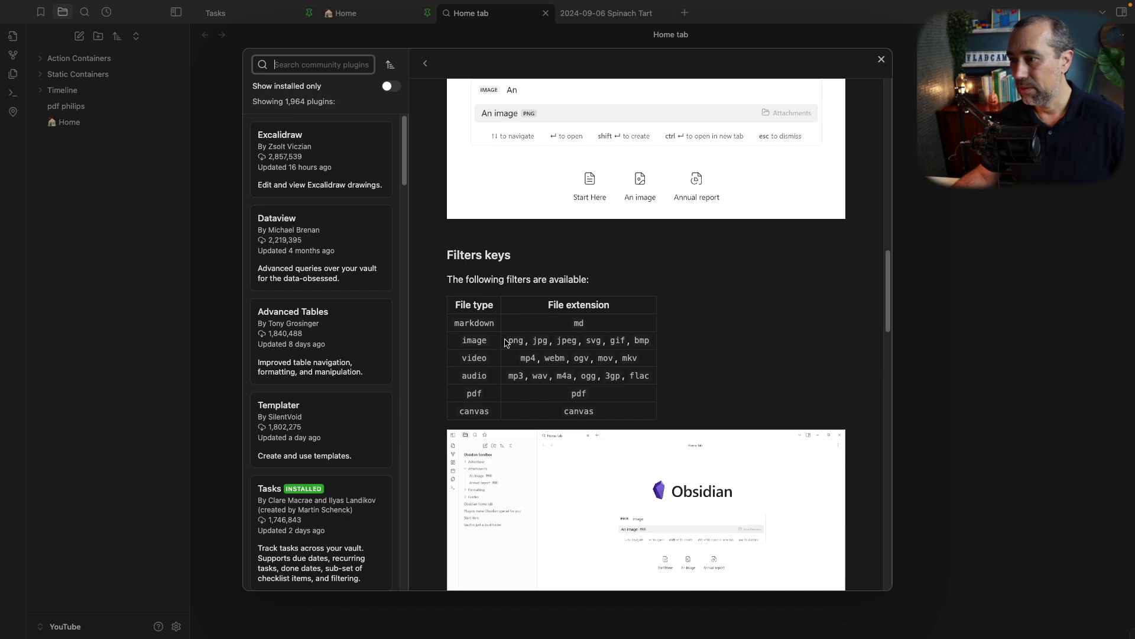
pyautogui.moveTo(508, 340); pyautogui.dragTo(655, 341)
pyautogui.click(711, 343)
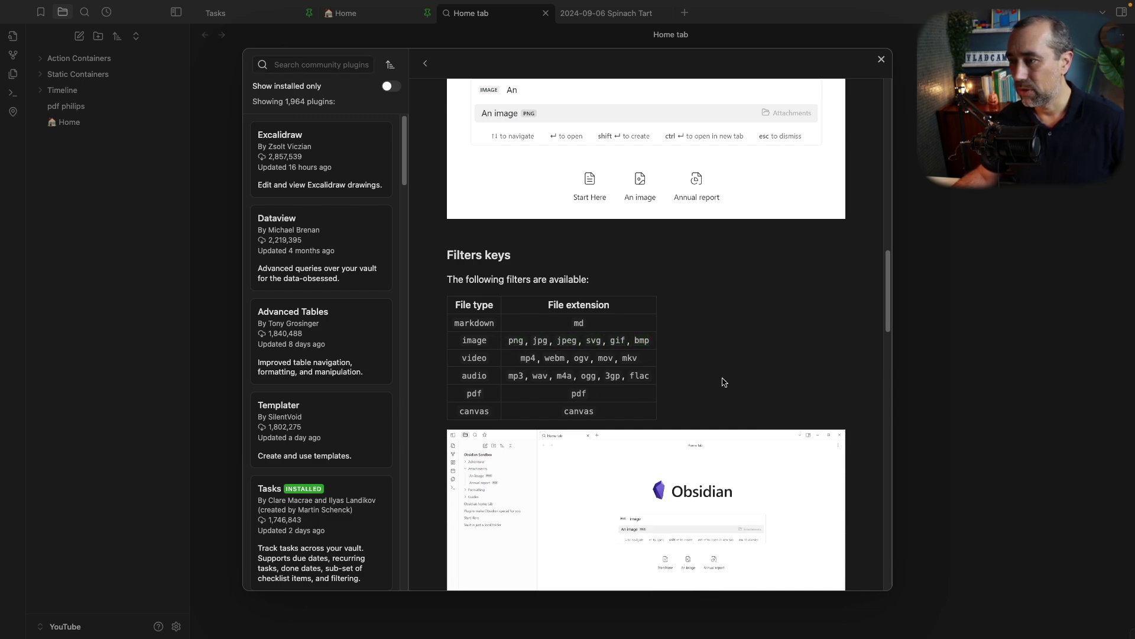
# Scroll to and select the example search-bar code block
pyautogui.scroll(-10, 746, 379)
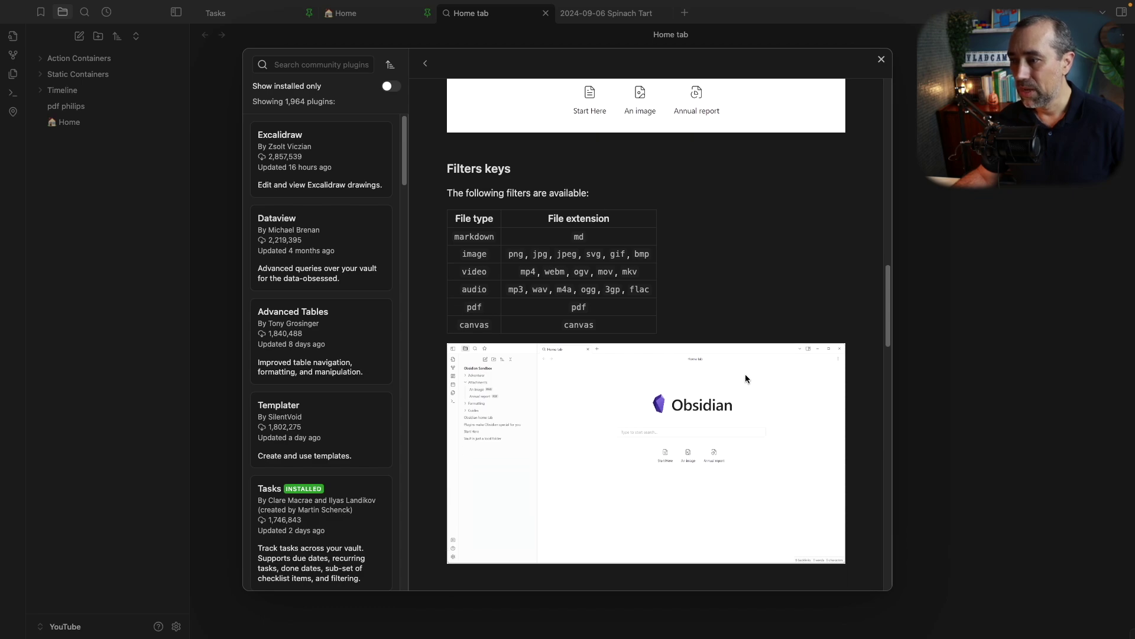
pyautogui.scroll(-3, 746, 379)
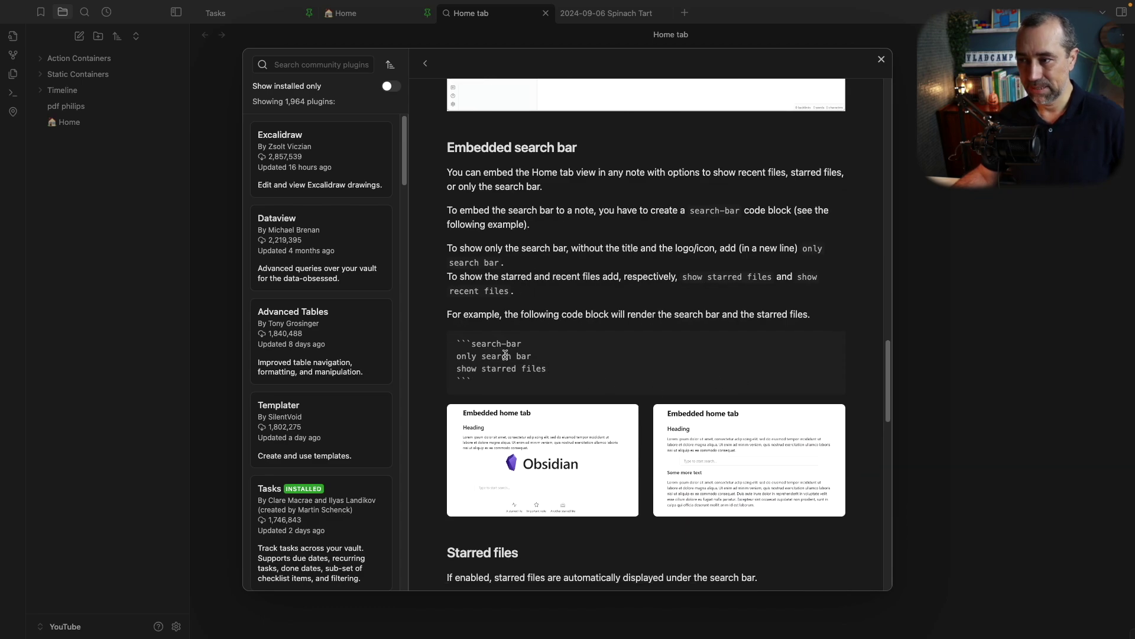
pyautogui.moveTo(459, 339); pyautogui.dragTo(490, 379)
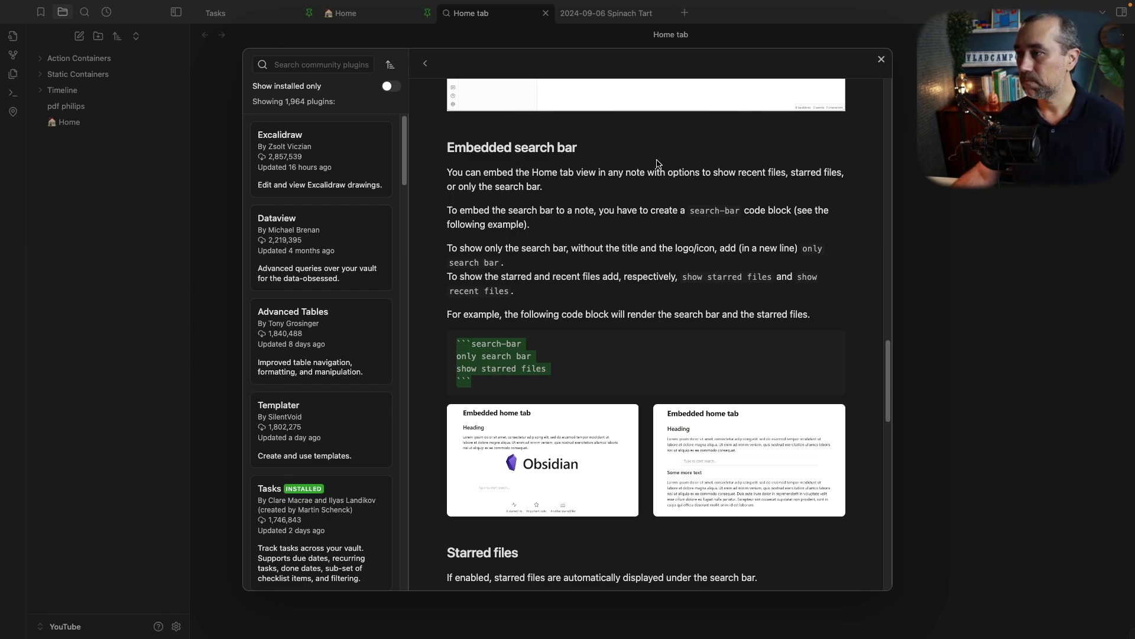
# Close the plugin documentation and settings, returning to the Home note
pyautogui.click(882, 60)
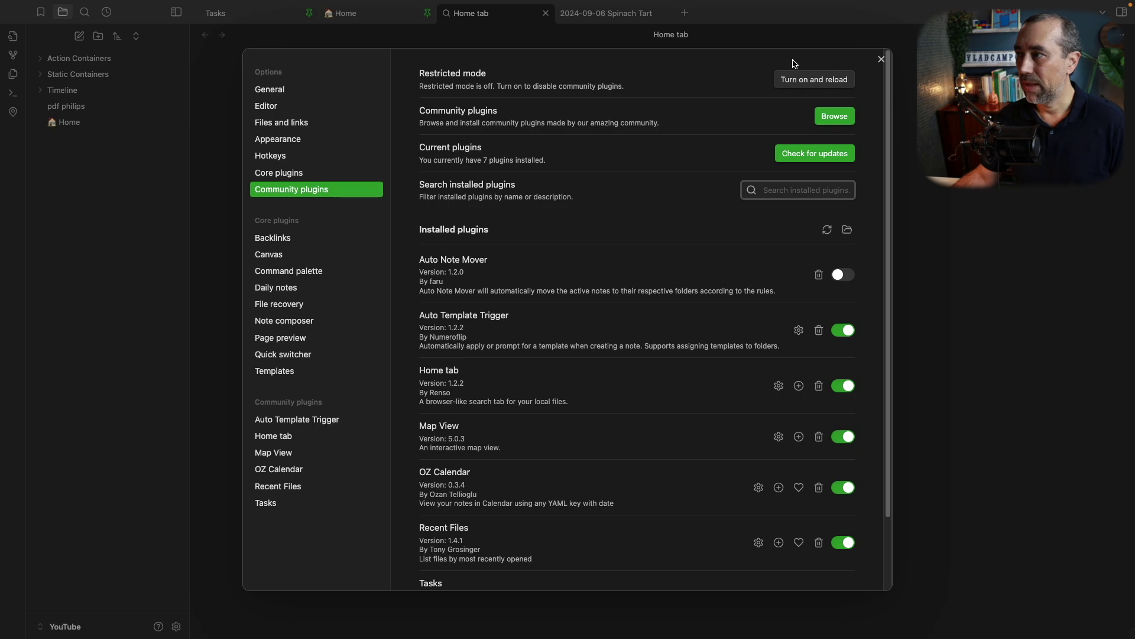
pyautogui.click(873, 64)
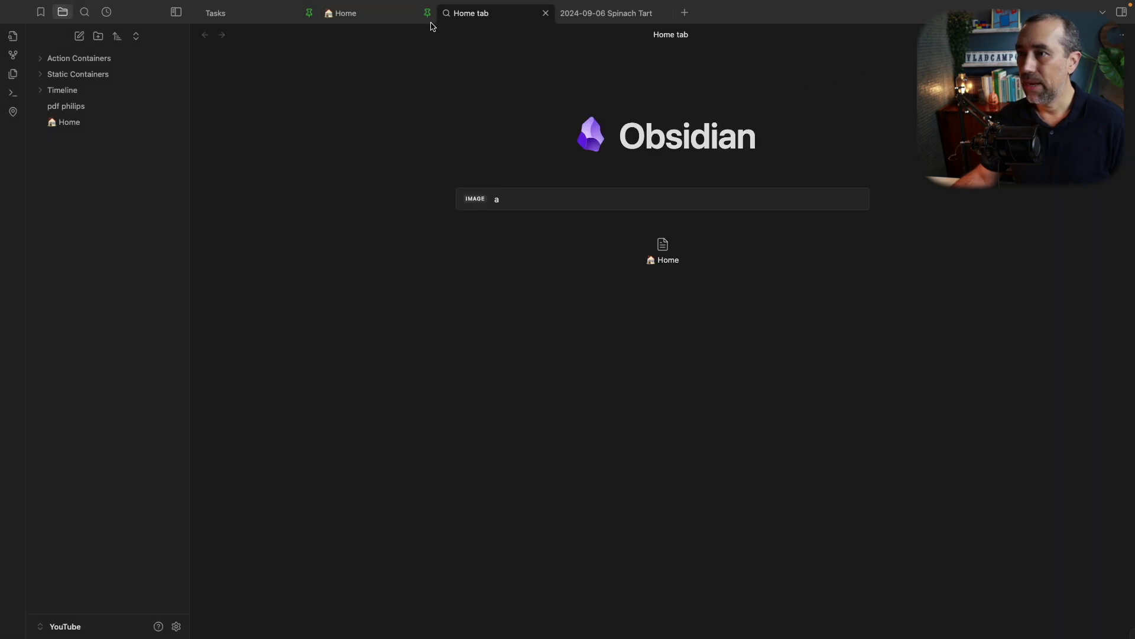
pyautogui.click(362, 16)
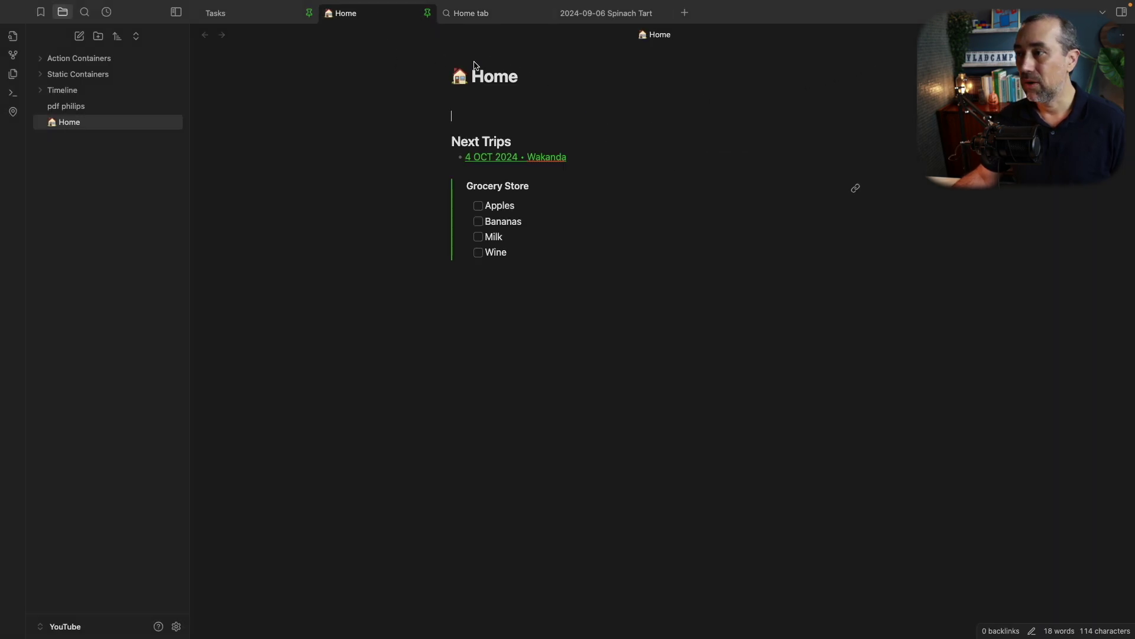
# Switch off 'Replace new tabs with Home tab' in the Home tab settings
pyautogui.click(177, 626)
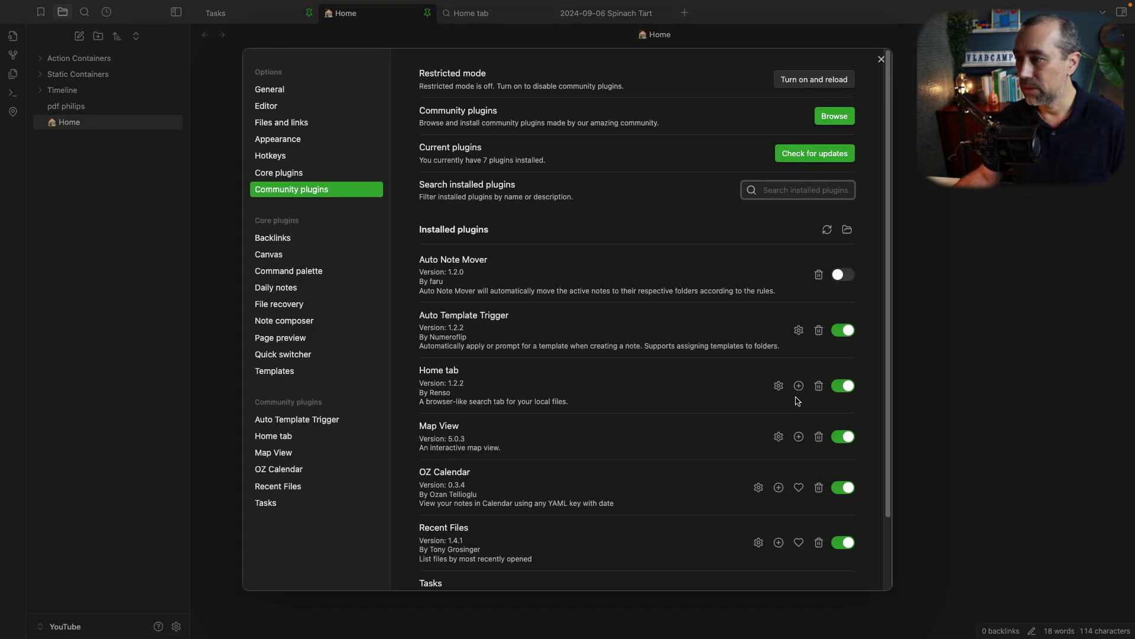
pyautogui.click(779, 386)
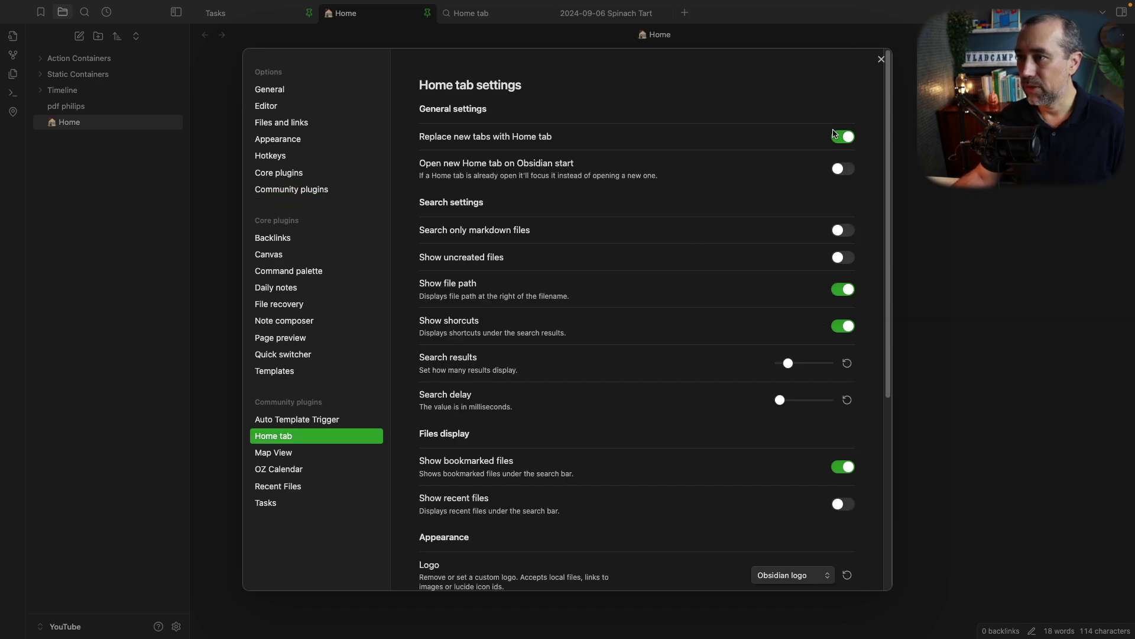
pyautogui.click(845, 138)
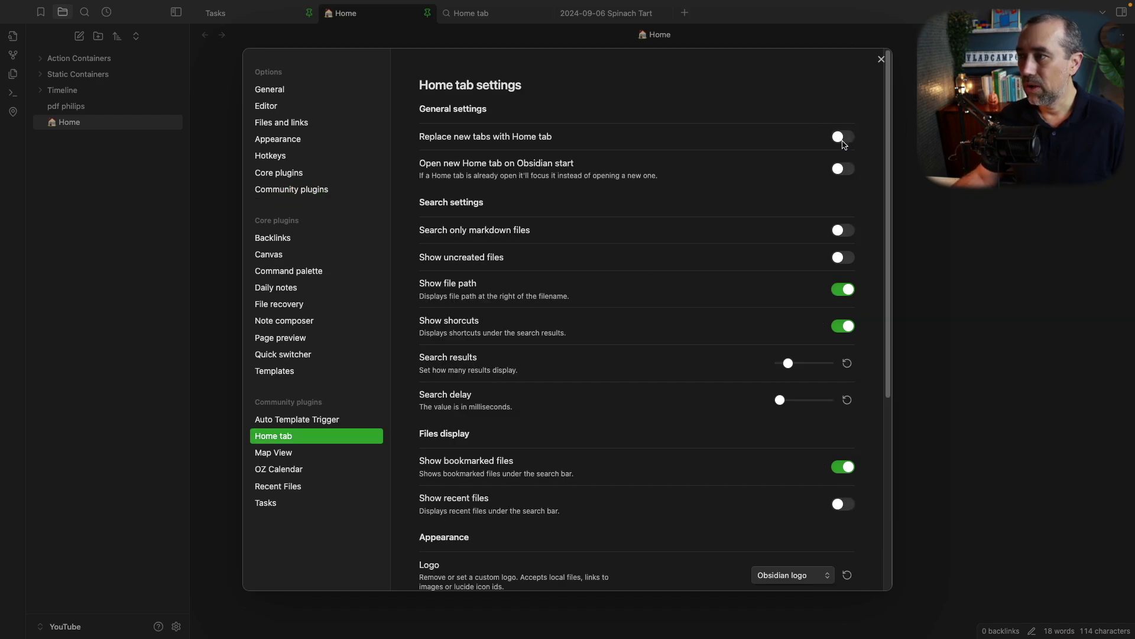
pyautogui.click(881, 59)
# Close the '2024-09-06 Spinach Tart' and Home tab tabs
pyautogui.click(685, 14)
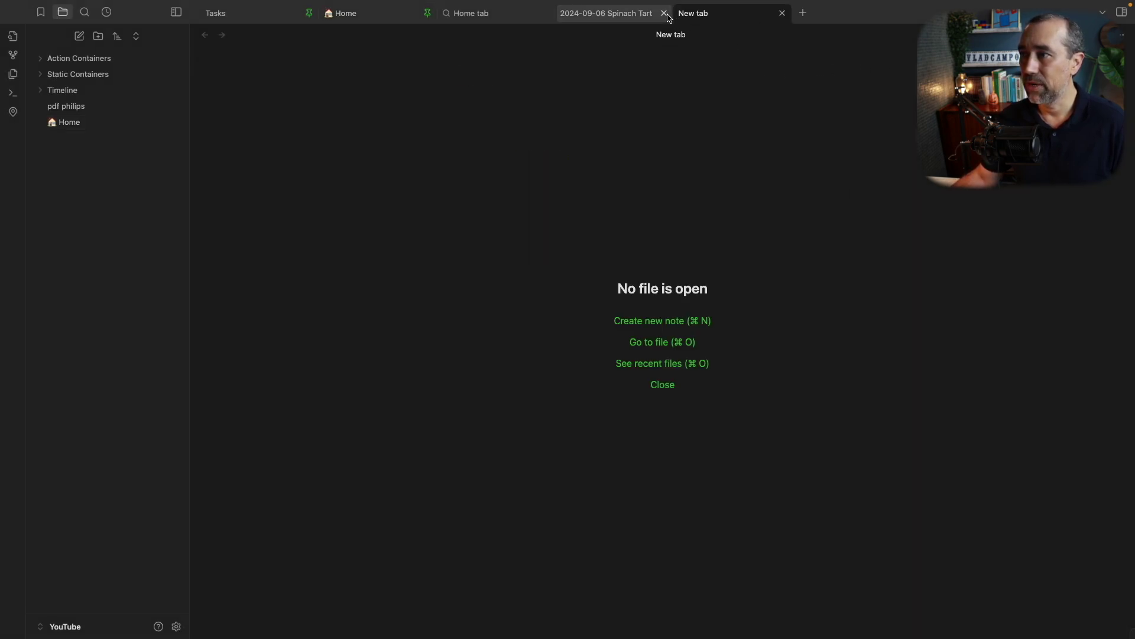
pyautogui.click(664, 13)
pyautogui.click(543, 14)
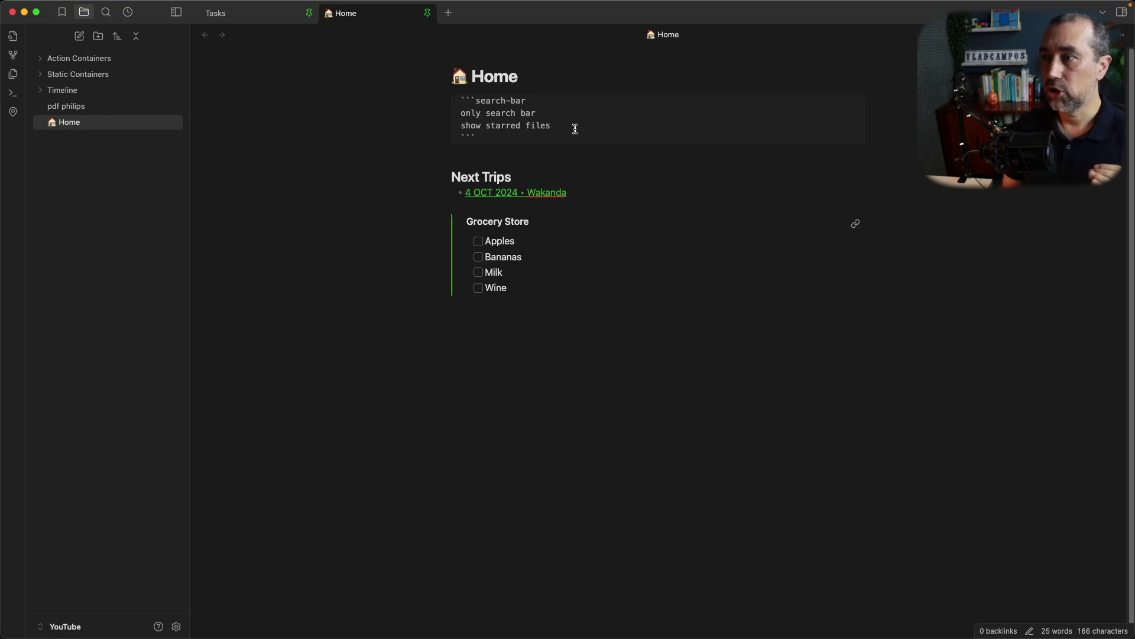
# Check the 'show starred files' line in the Home note's search-bar block
pyautogui.moveTo(578, 127); pyautogui.dragTo(463, 126)
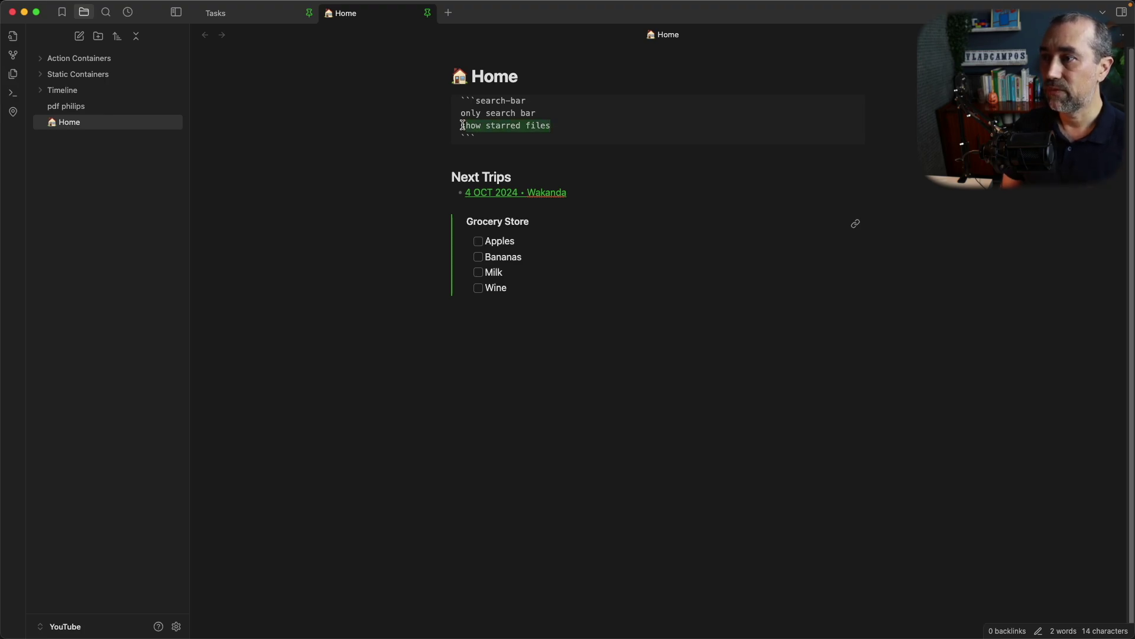
pyautogui.click(589, 118)
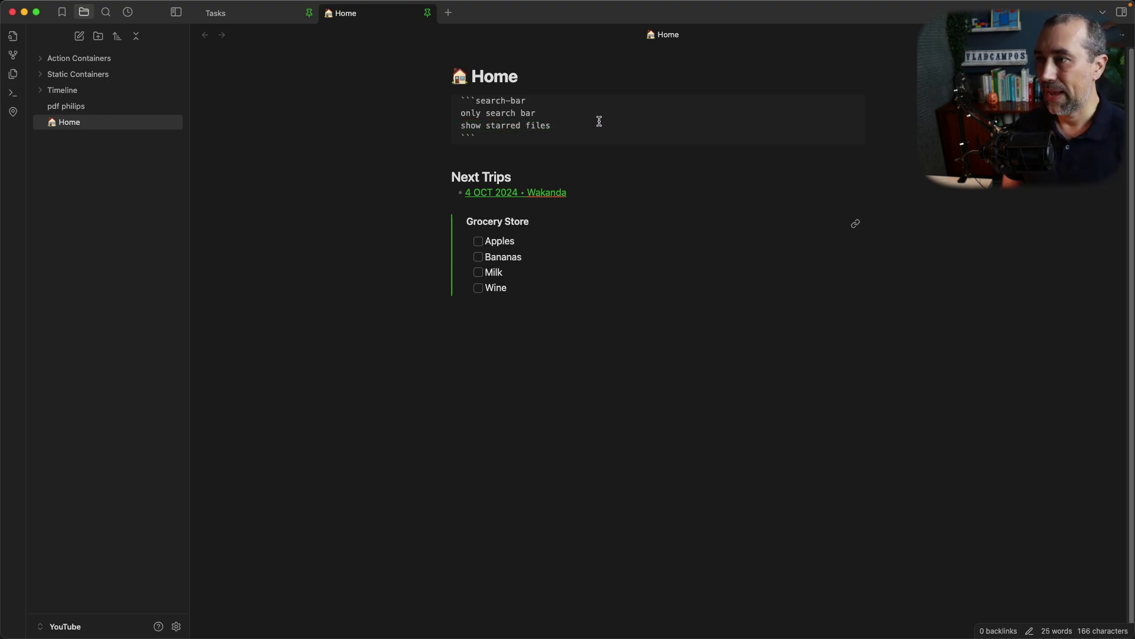
# View the Home note in reading mode and test the embedded search with 'tar'
pyautogui.press('super+e')
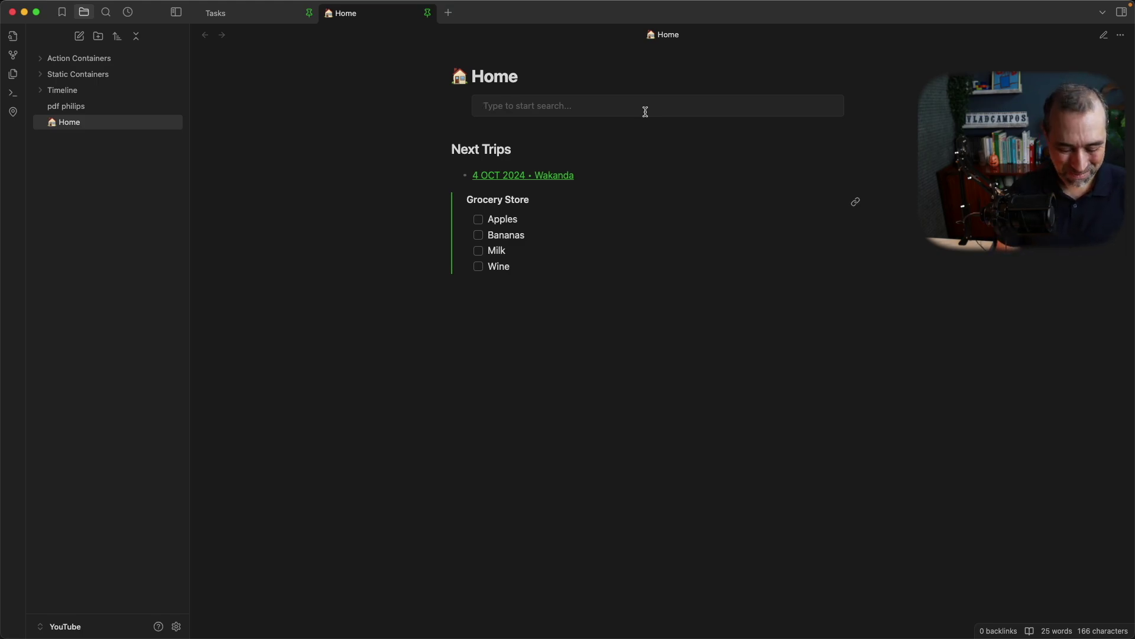
pyautogui.write('tar')
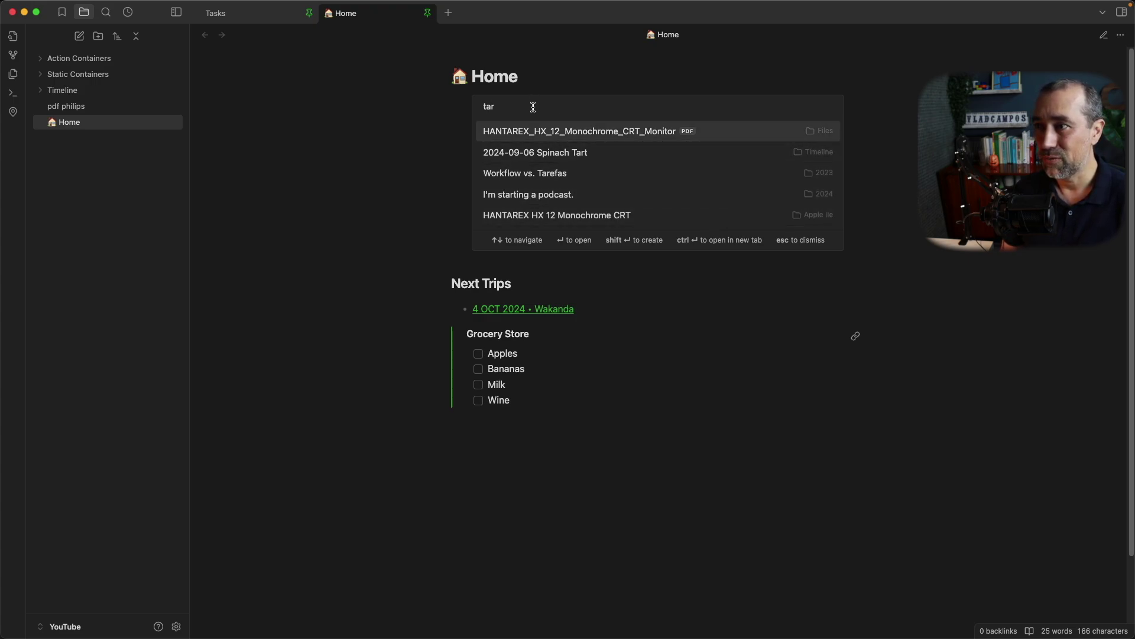
pyautogui.press('Escape')
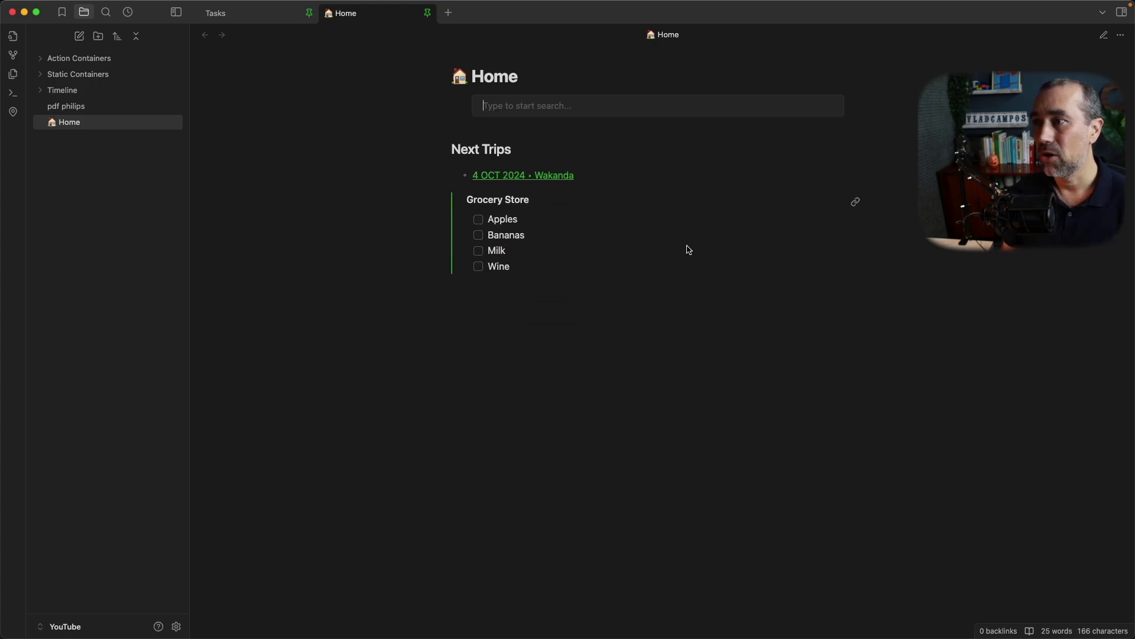
# Delete the 'only search bar' line and preview the block with the Obsidian logo
pyautogui.click(1103, 35)
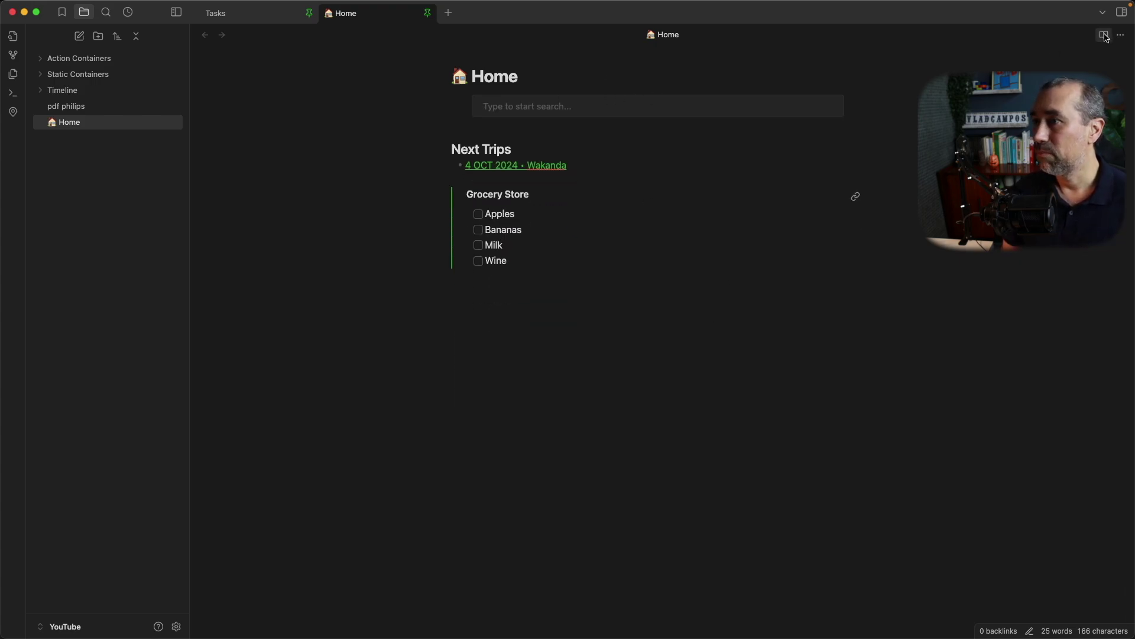
pyautogui.click(855, 107)
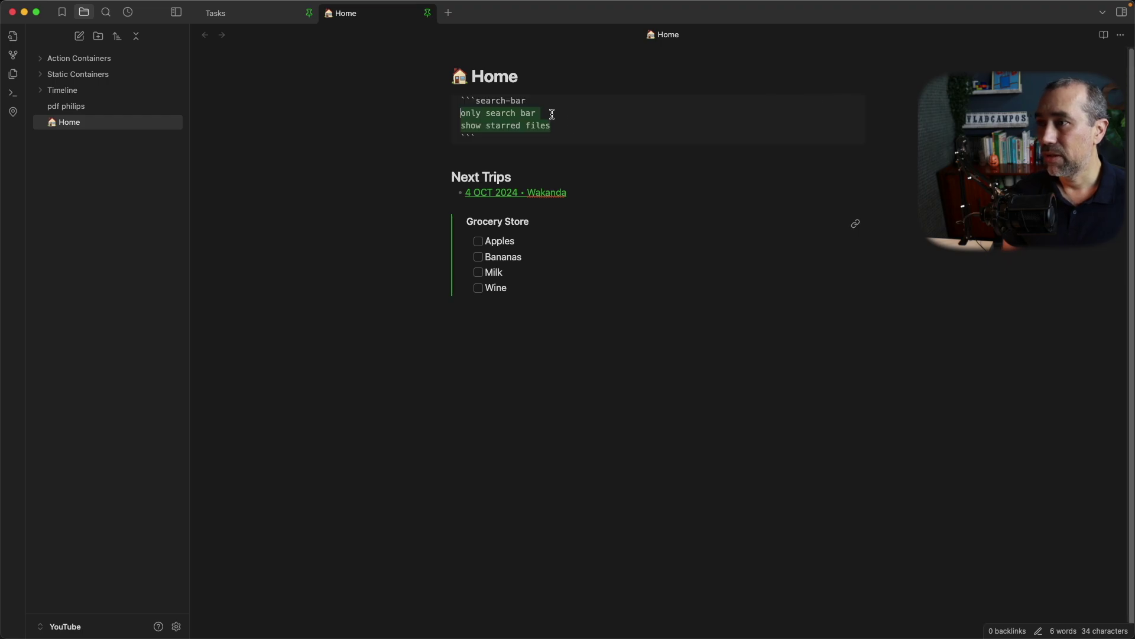
pyautogui.click(540, 99)
pyautogui.moveTo(547, 115); pyautogui.dragTo(418, 114)
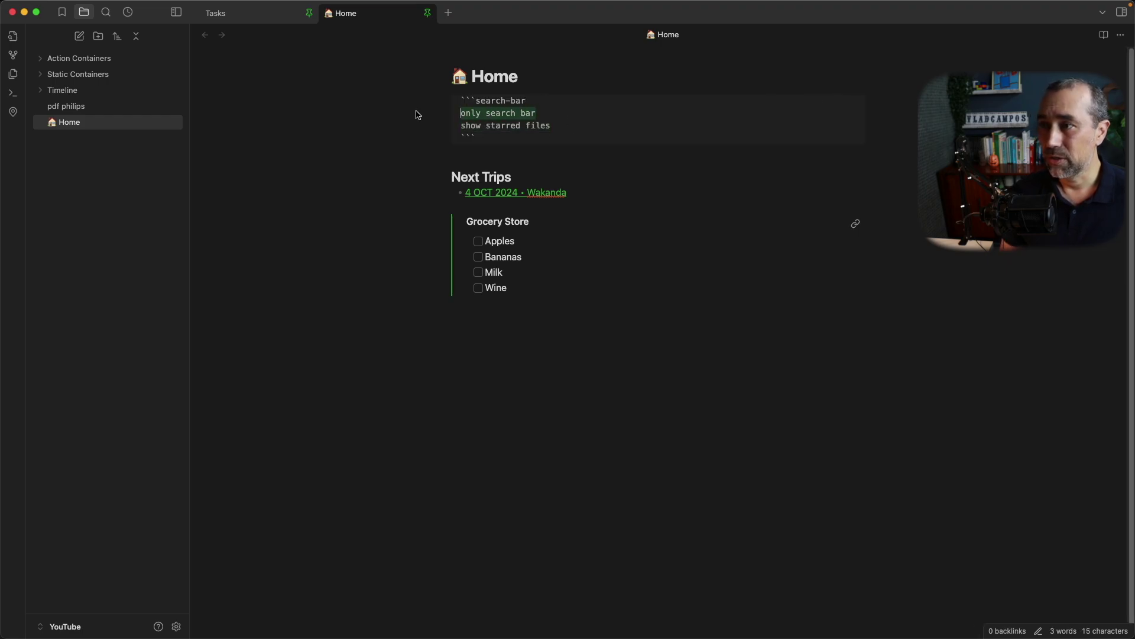
pyautogui.press('BackSpace')
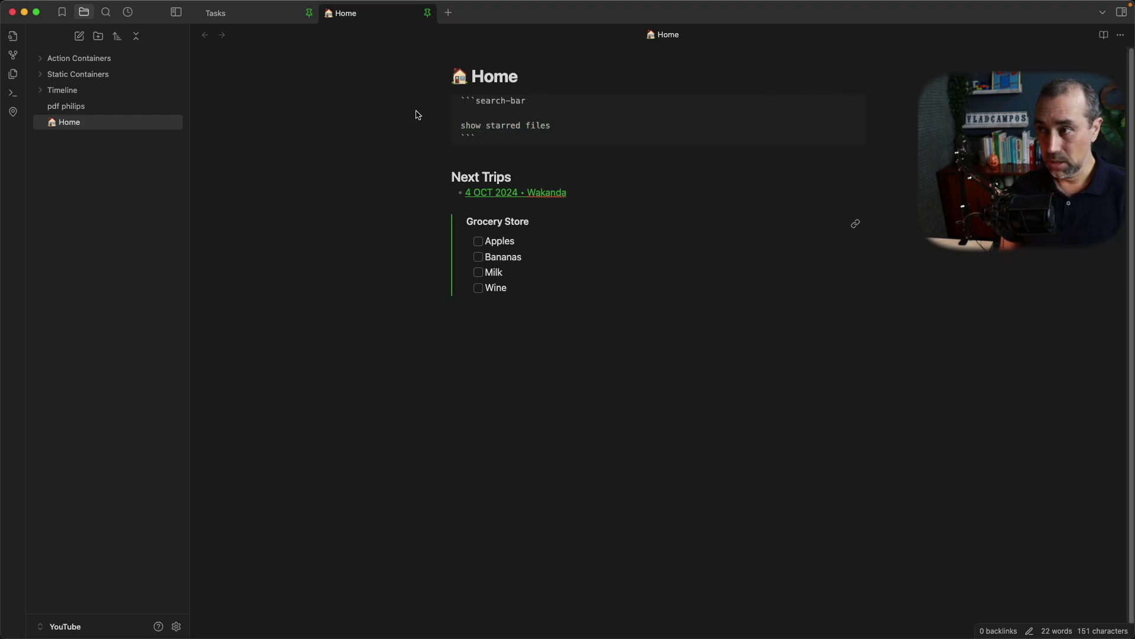
pyautogui.click(632, 195)
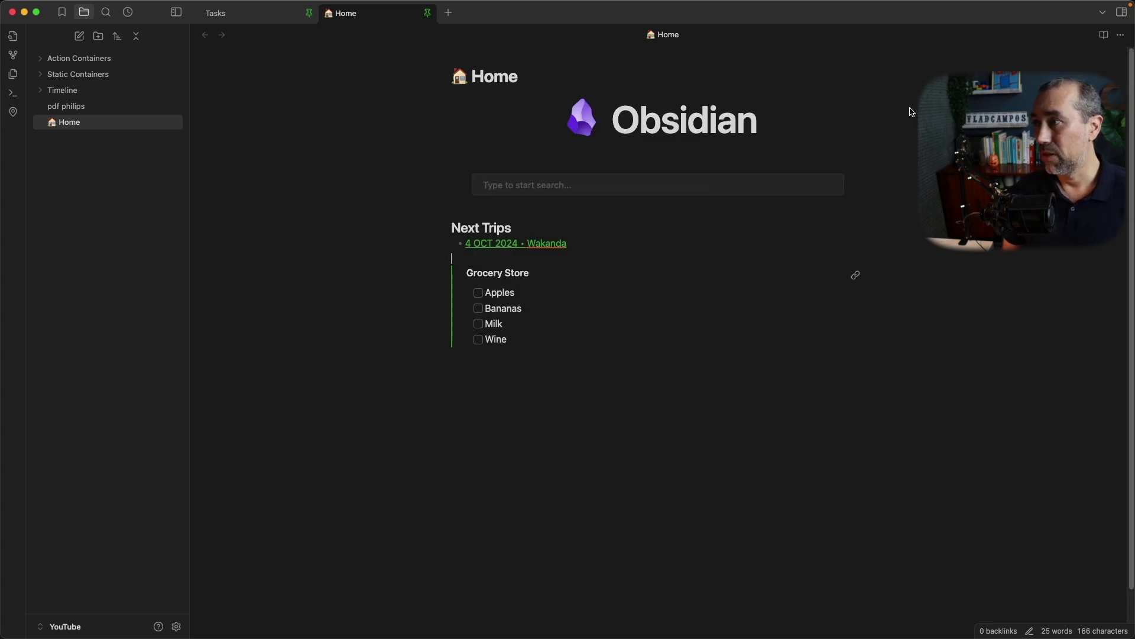
# Add the 'only search bar' line back into the search-bar block
pyautogui.click(857, 109)
pyautogui.click(553, 102)
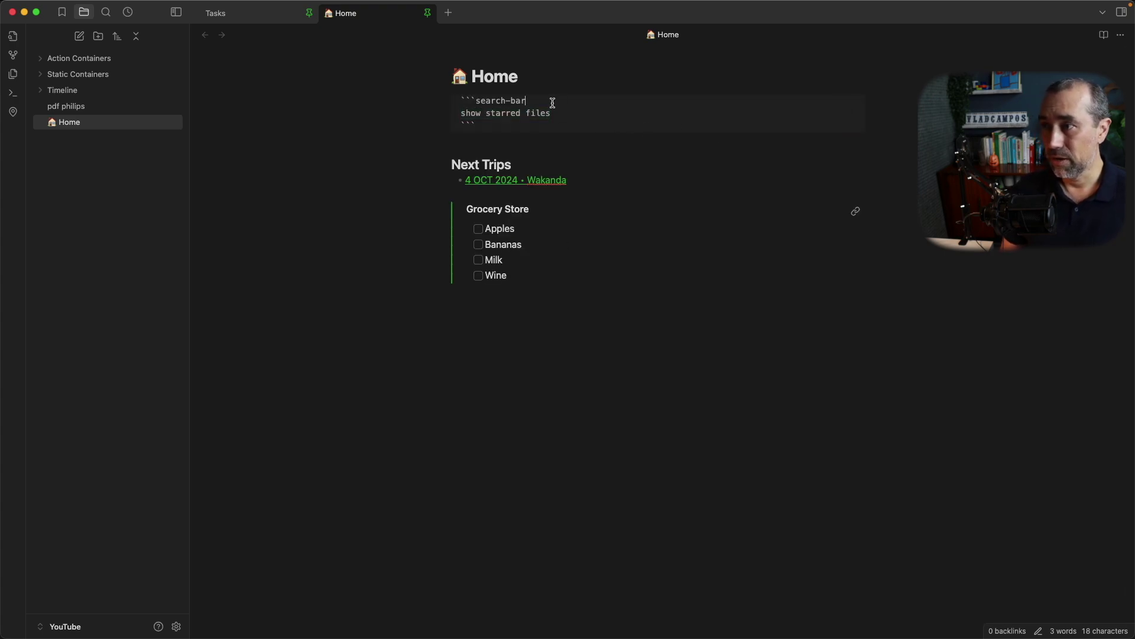
pyautogui.press('Return')
pyautogui.write('only search bar')
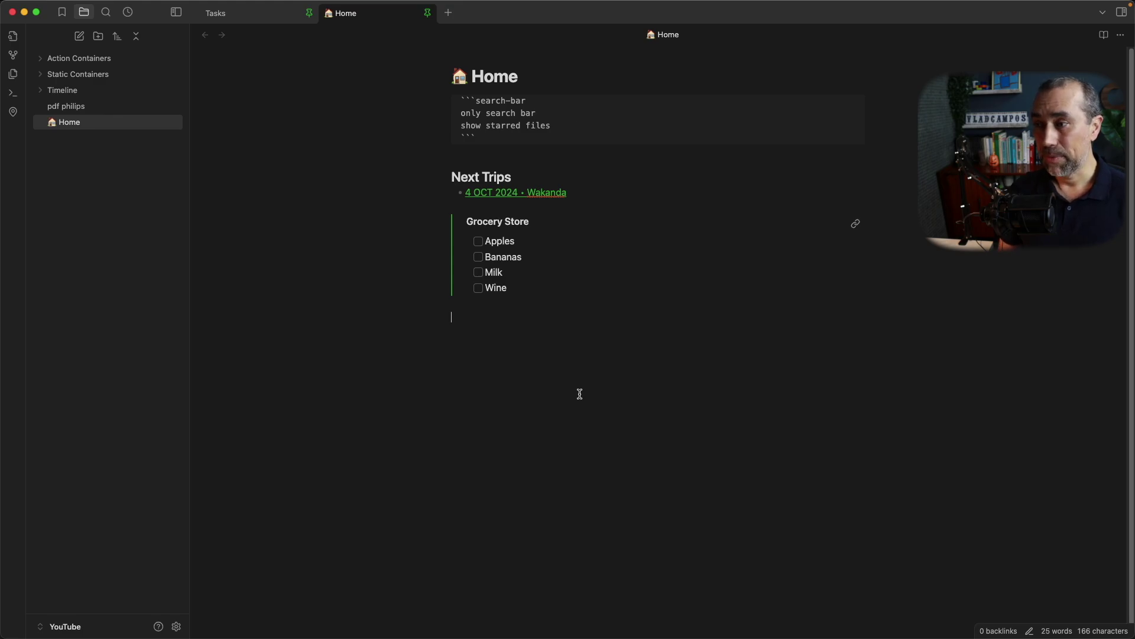
# Open the Home tab plugin's page under Community plugins and scroll to its 'Embedded search bar' docs
pyautogui.click(177, 626)
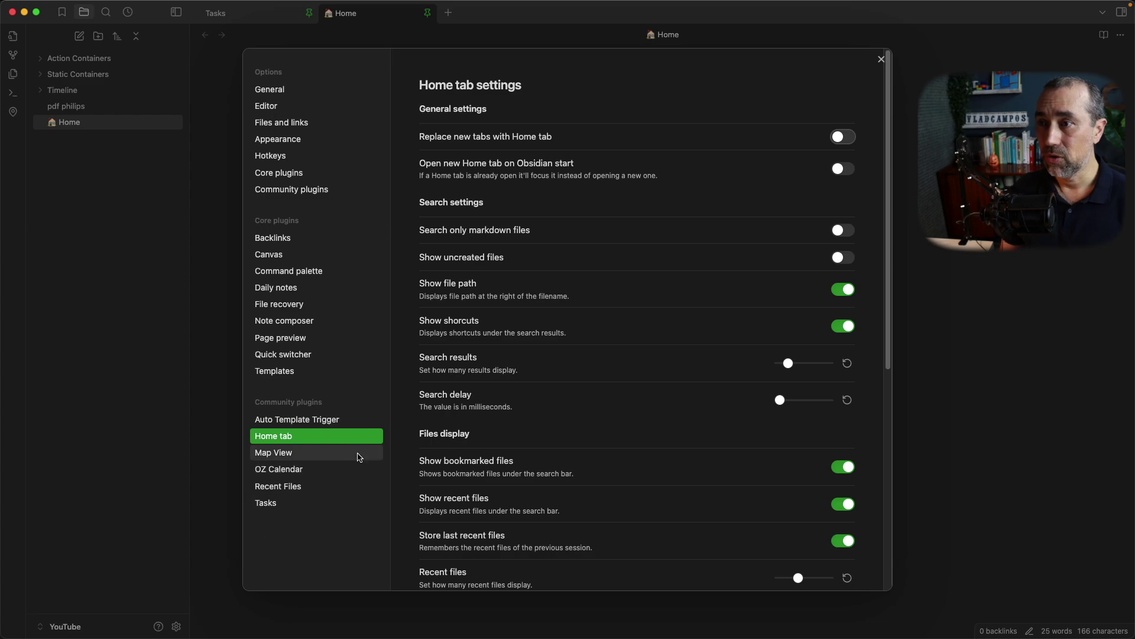
pyautogui.click(339, 193)
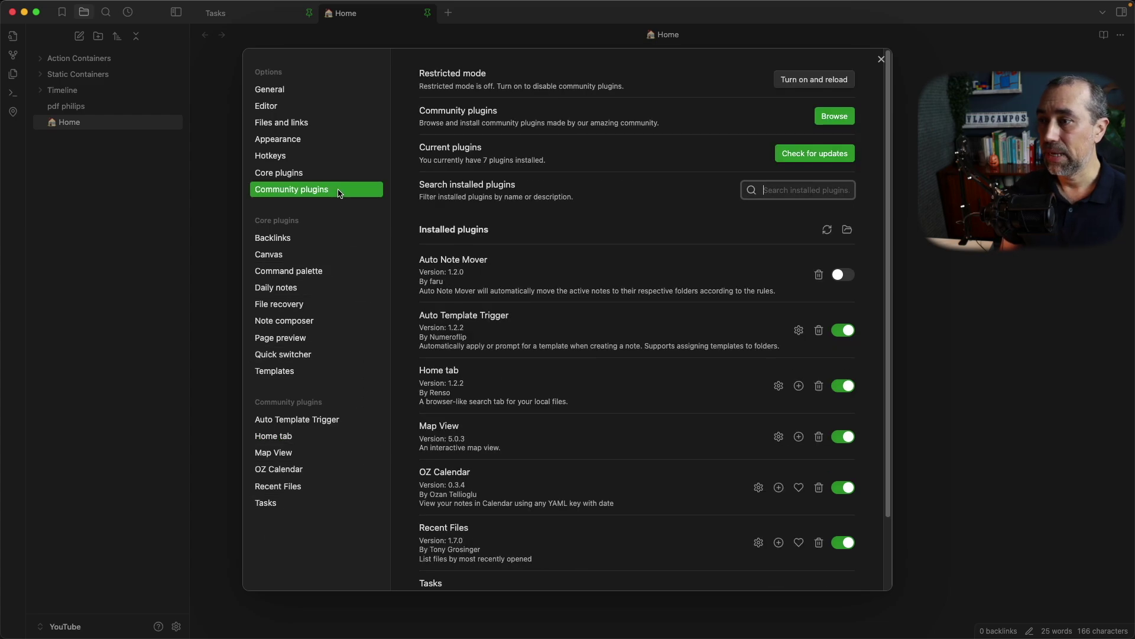
pyautogui.click(439, 371)
pyautogui.scroll(-15, 532, 343)
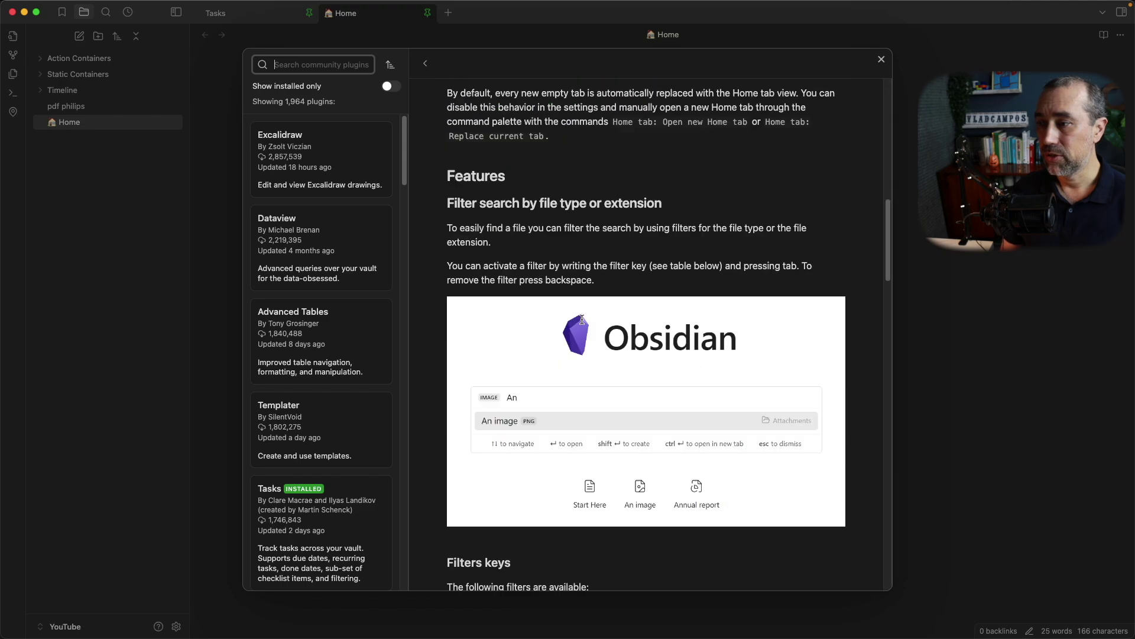
pyautogui.scroll(-5, 581, 322)
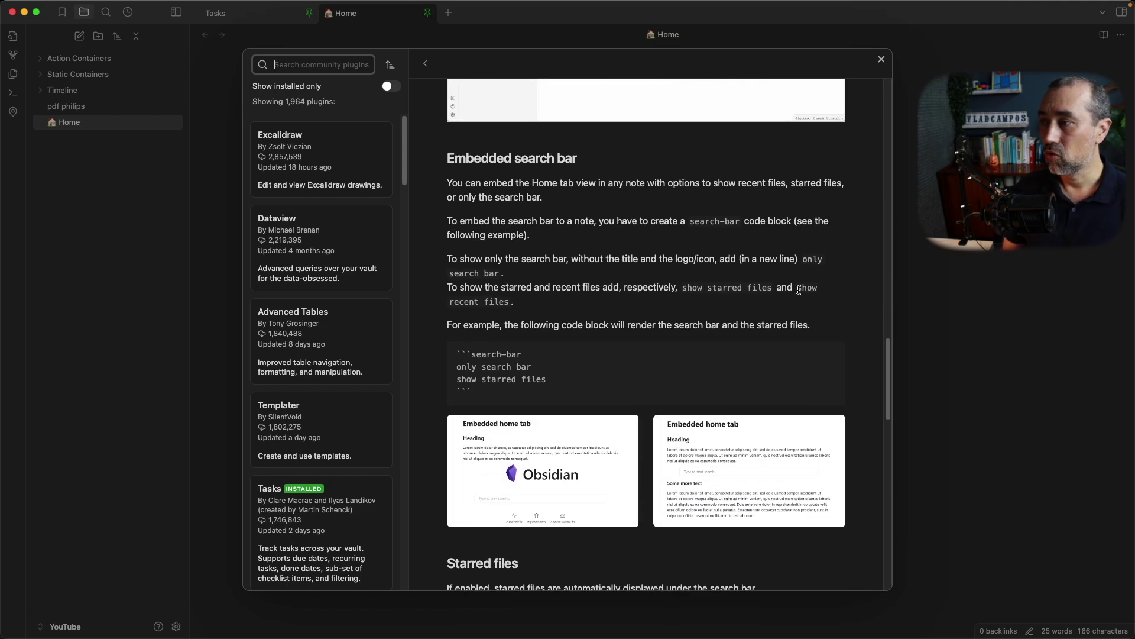
pyautogui.moveTo(798, 290); pyautogui.dragTo(511, 302)
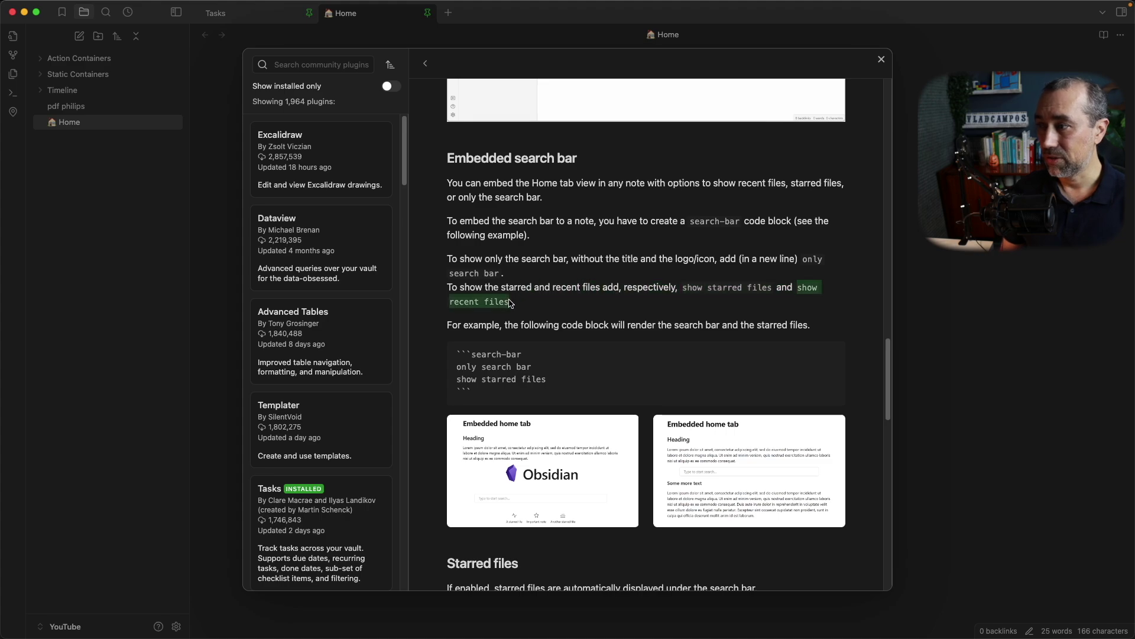
# Go from the plugin browser to the Home tab plugin settings and review its files and Appearance options
pyautogui.click(882, 61)
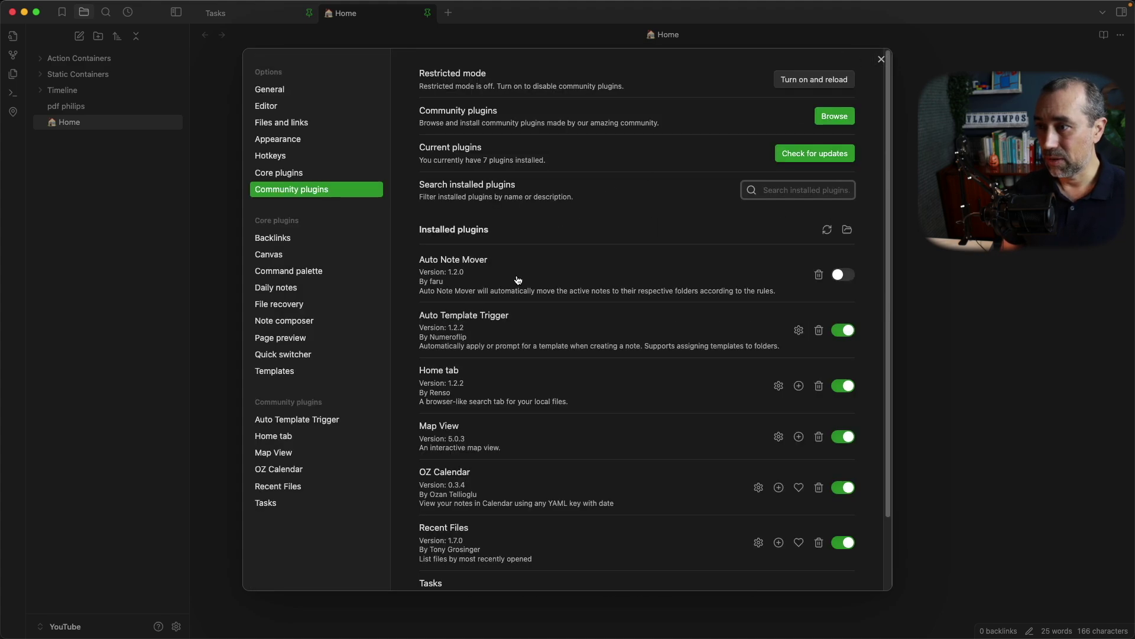
pyautogui.click(317, 446)
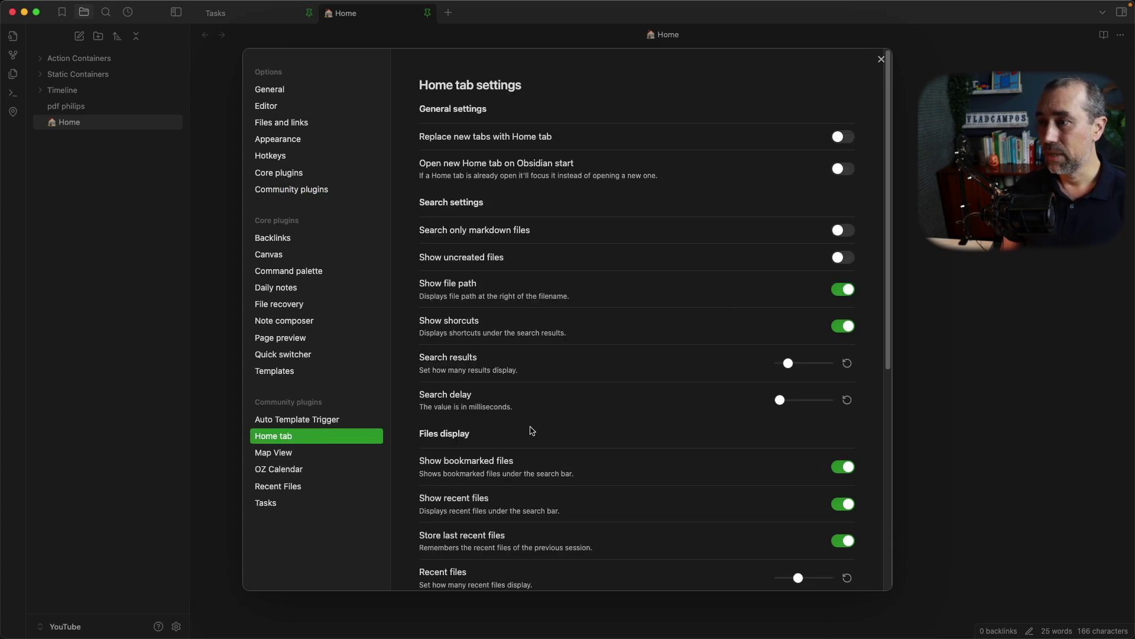
pyautogui.scroll(-5, 532, 431)
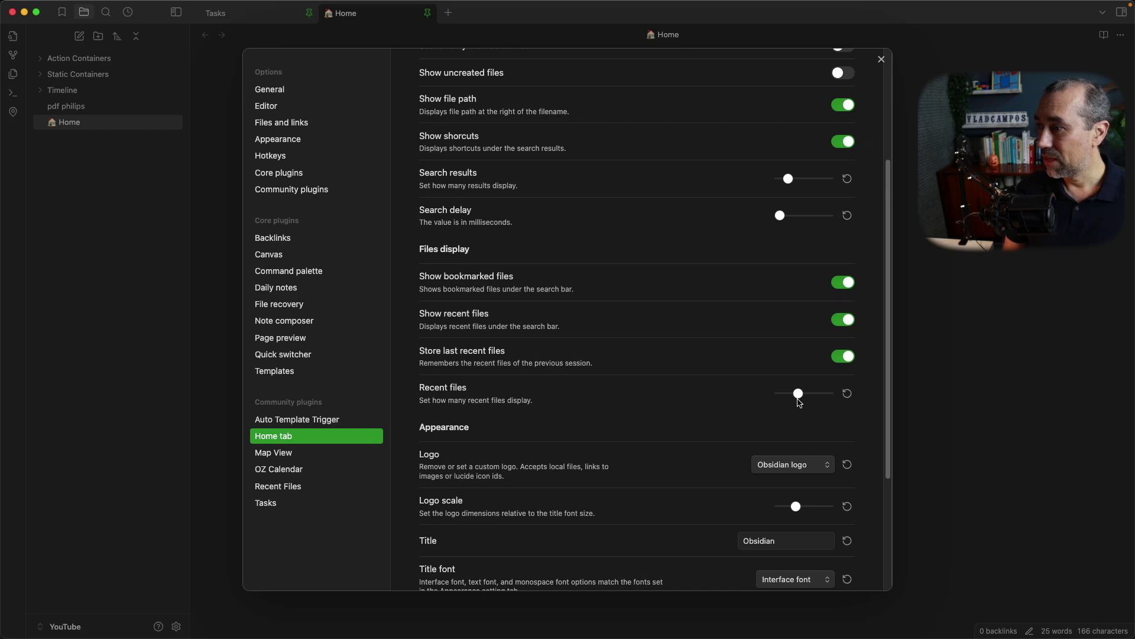
# Add a 'show recent files' line after 'show starred files' in the Home note's search-bar block and re-render it
pyautogui.click(881, 60)
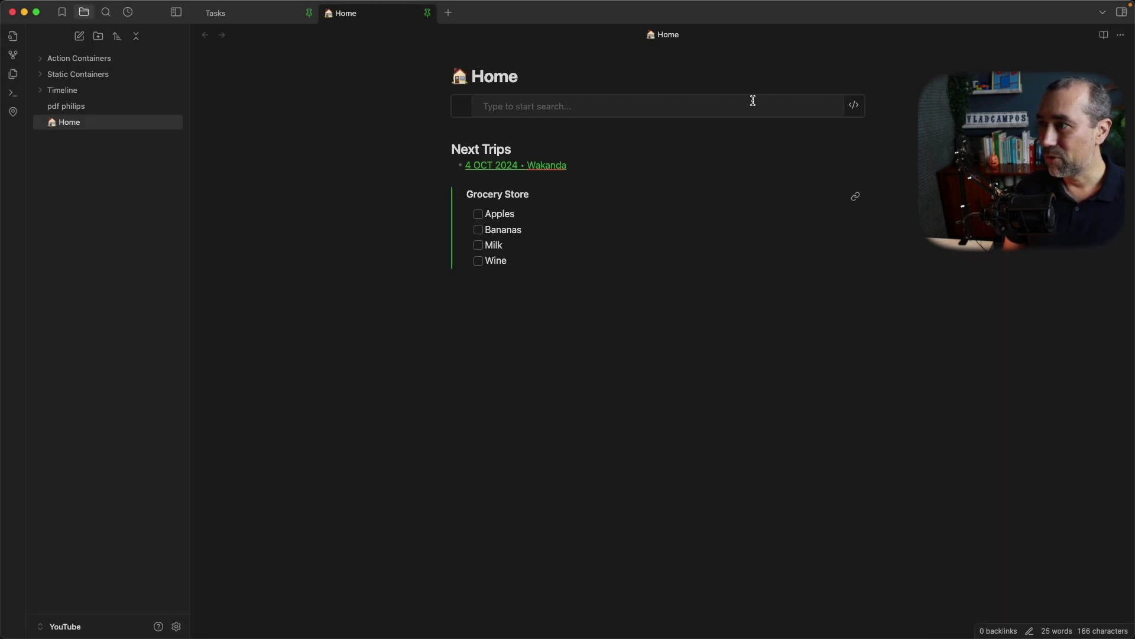
pyautogui.click(851, 106)
pyautogui.click(583, 122)
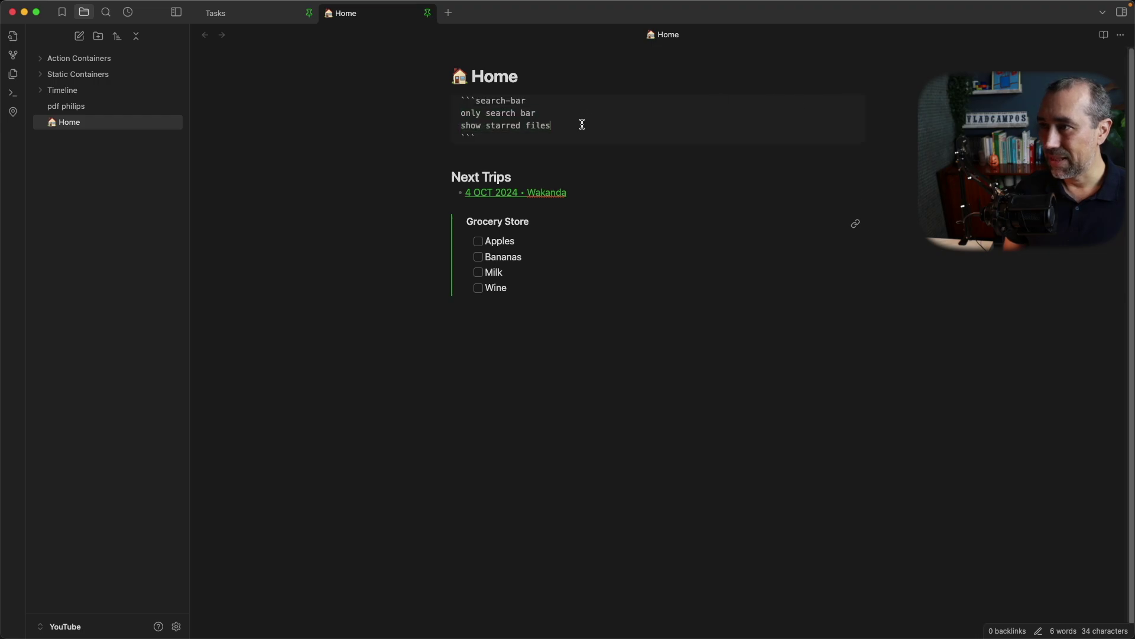
pyautogui.press('Return')
pyautogui.write('show recent files')
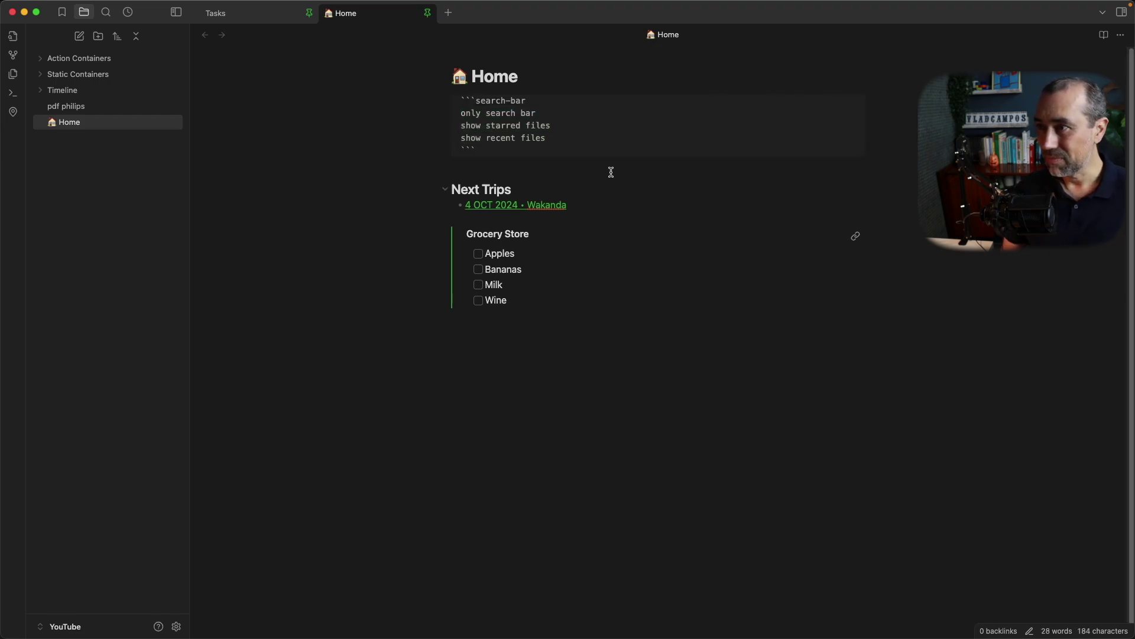
pyautogui.click(611, 172)
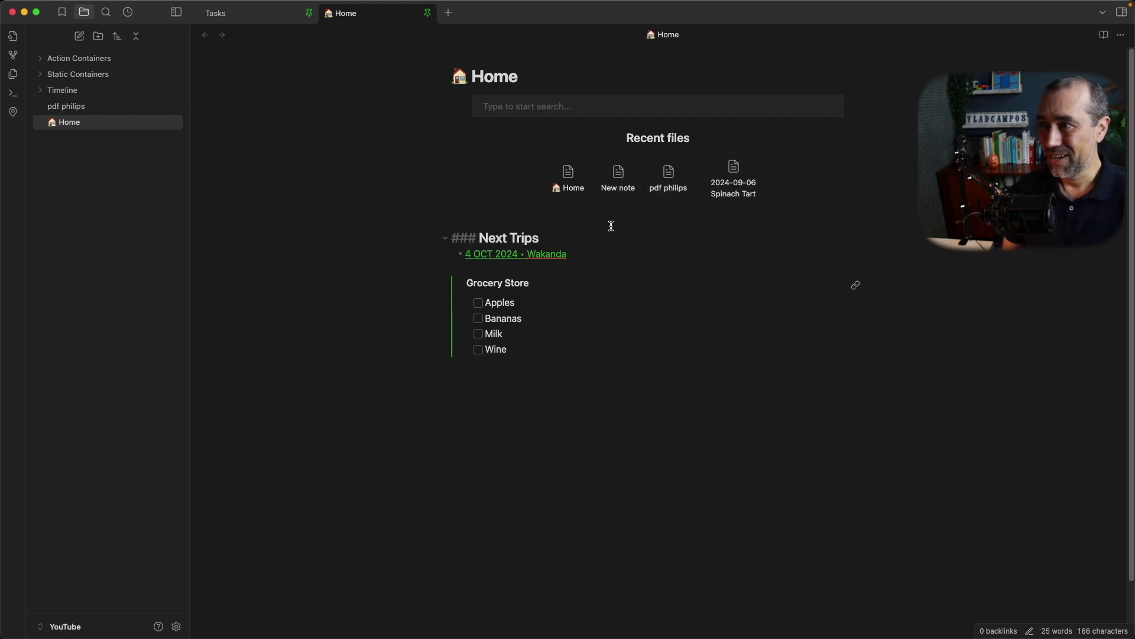
pyautogui.click(448, 13)
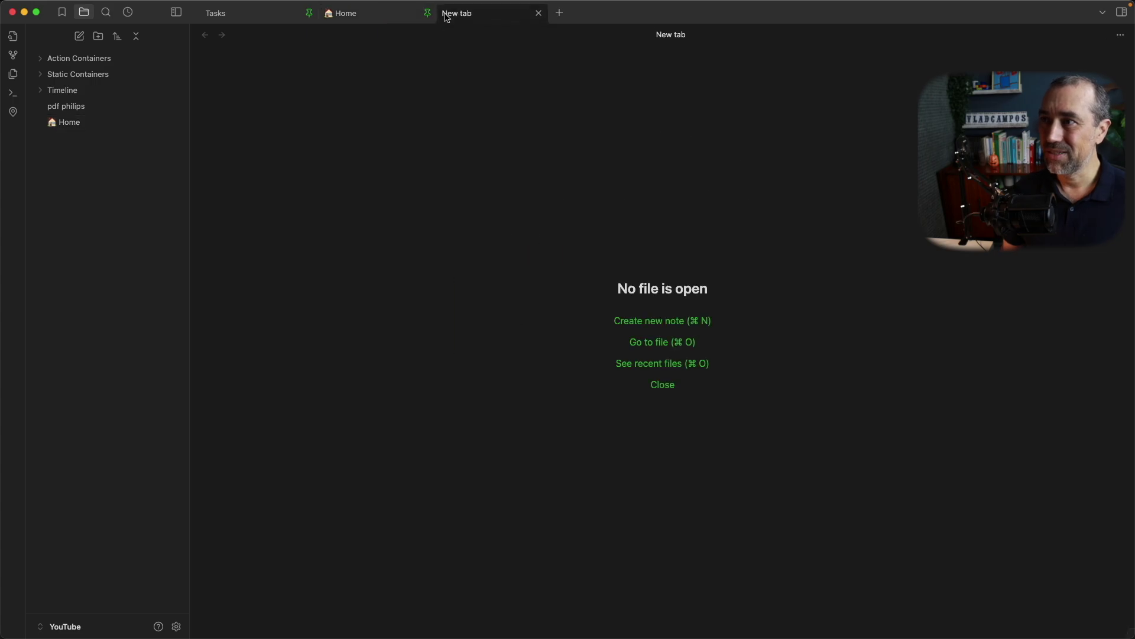
pyautogui.click(41, 73)
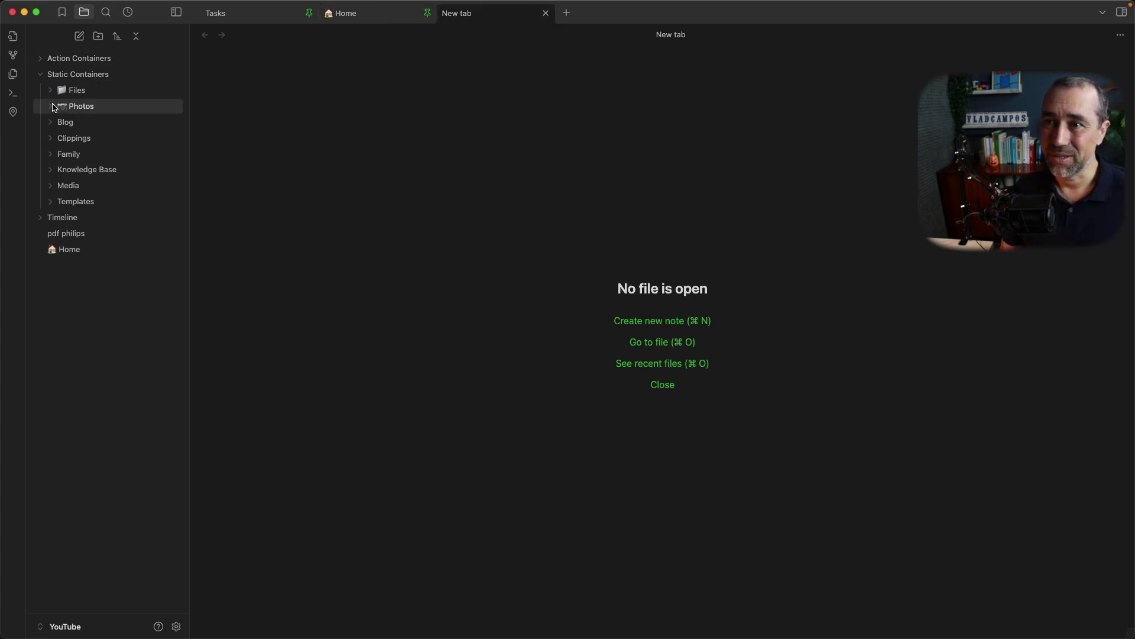
pyautogui.click(51, 154)
pyautogui.click(84, 203)
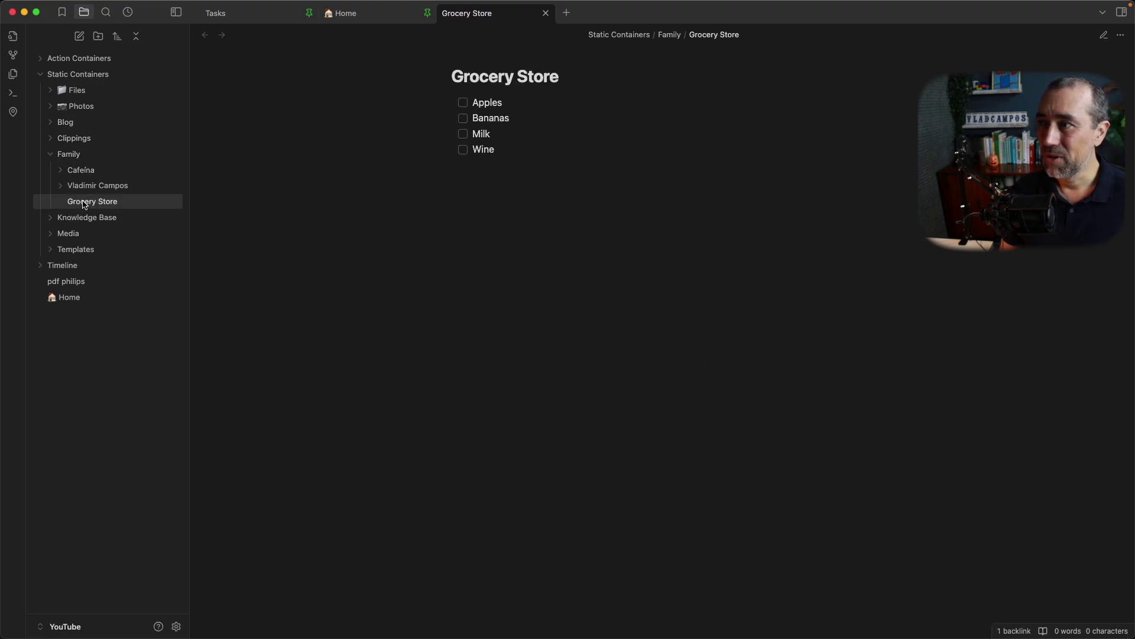
pyautogui.click(366, 14)
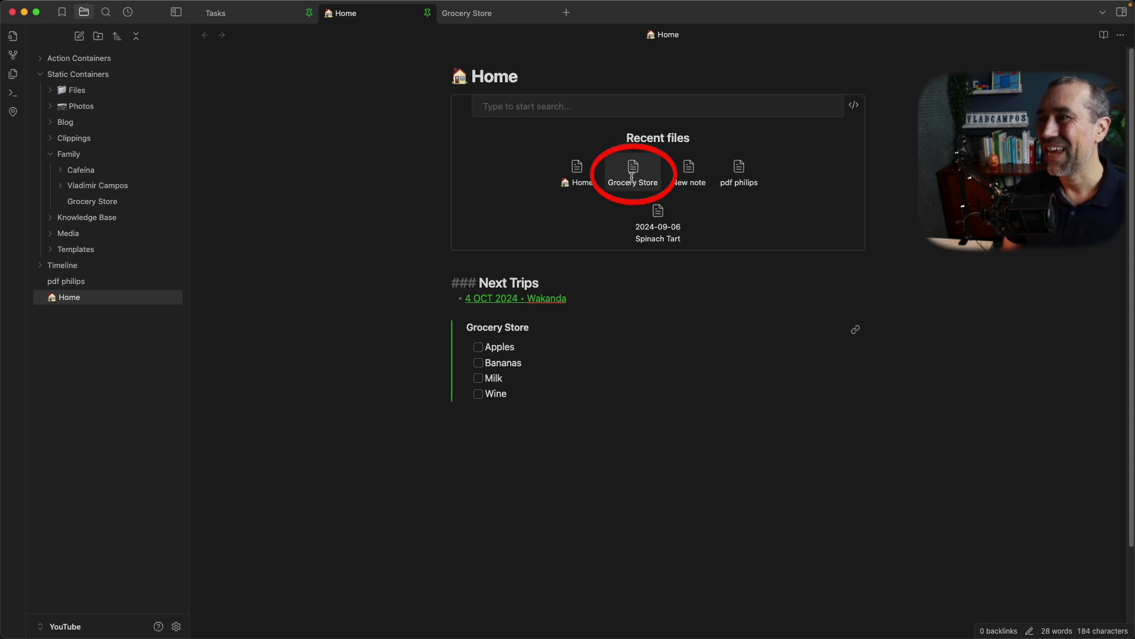
# Inspect the 'show starred files' line in the search-bar block, then show bookmarked notes in the sidebar
pyautogui.click(854, 106)
pyautogui.click(539, 126)
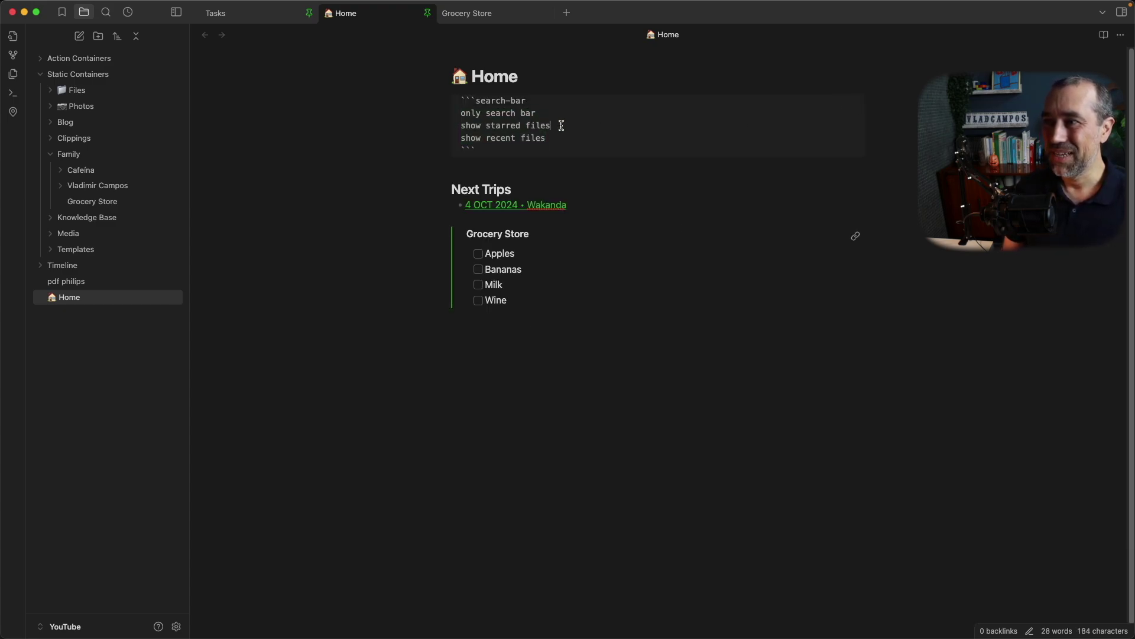
pyautogui.moveTo(559, 126); pyautogui.dragTo(455, 122)
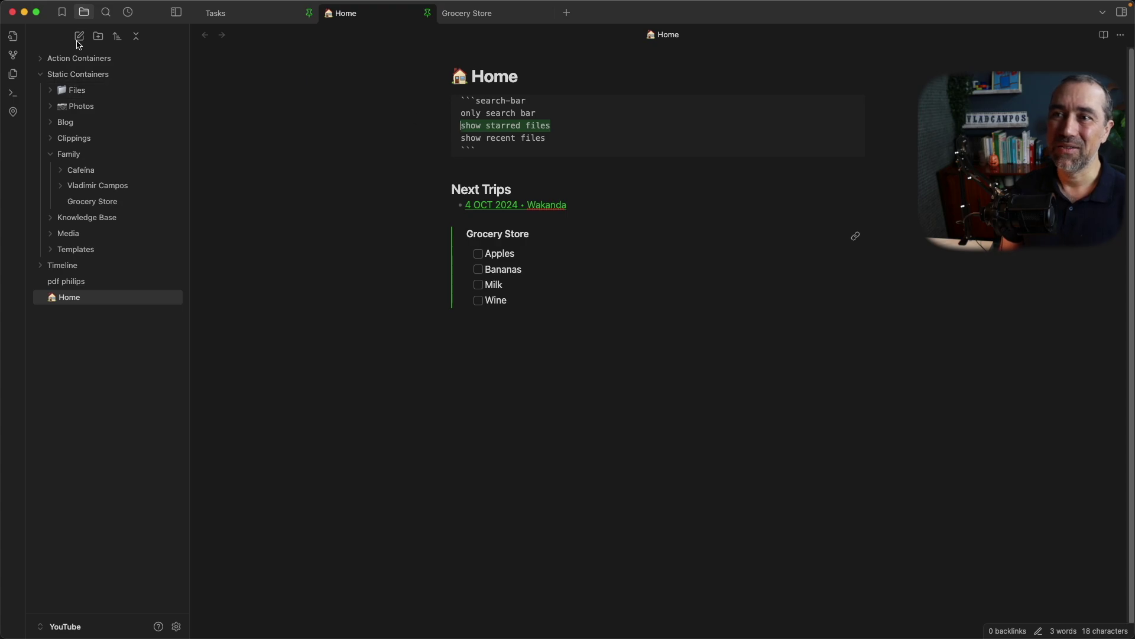
pyautogui.click(63, 12)
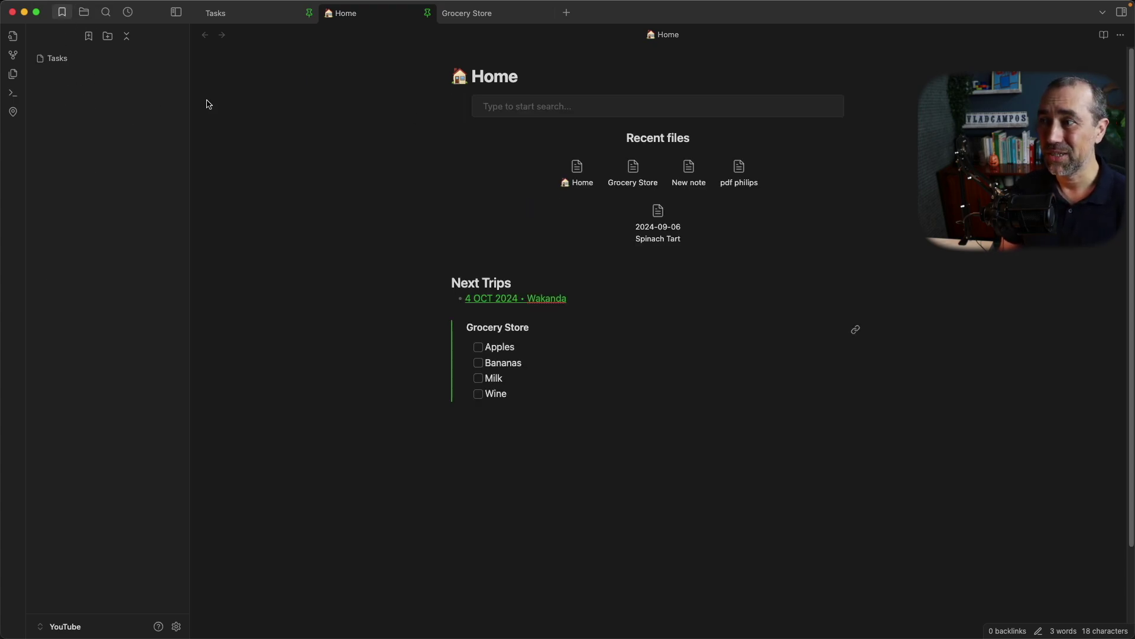
# Recheck the 'starred' option in the block source, then bring up the Home tab plugin settings
pyautogui.click(855, 105)
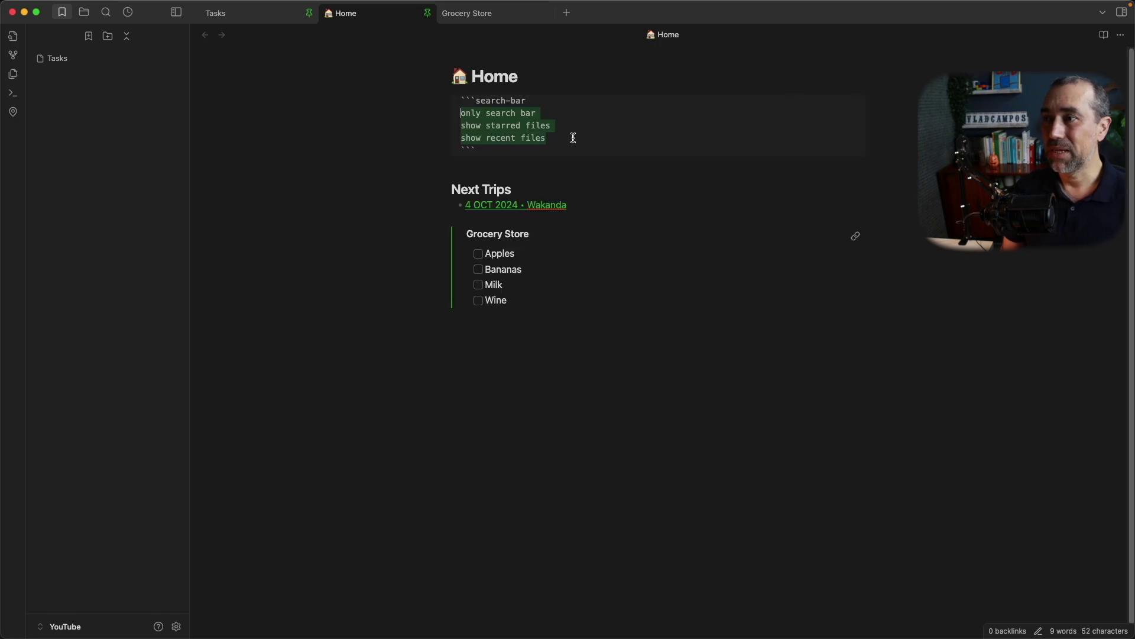
pyautogui.click(512, 120)
pyautogui.doubleClick(496, 125)
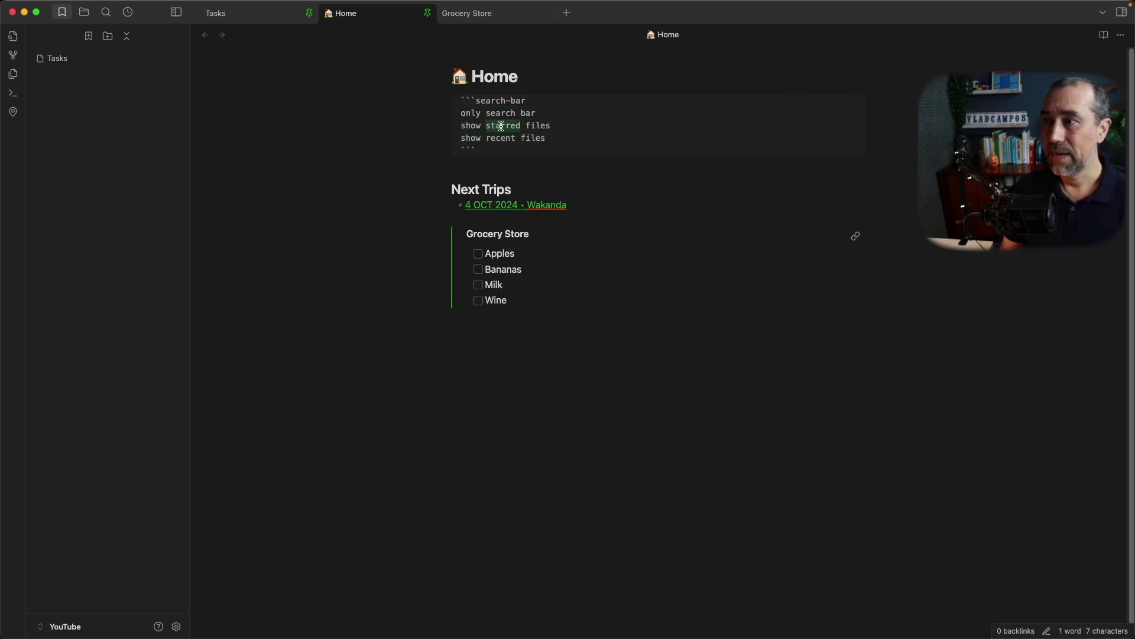
pyautogui.click(504, 126)
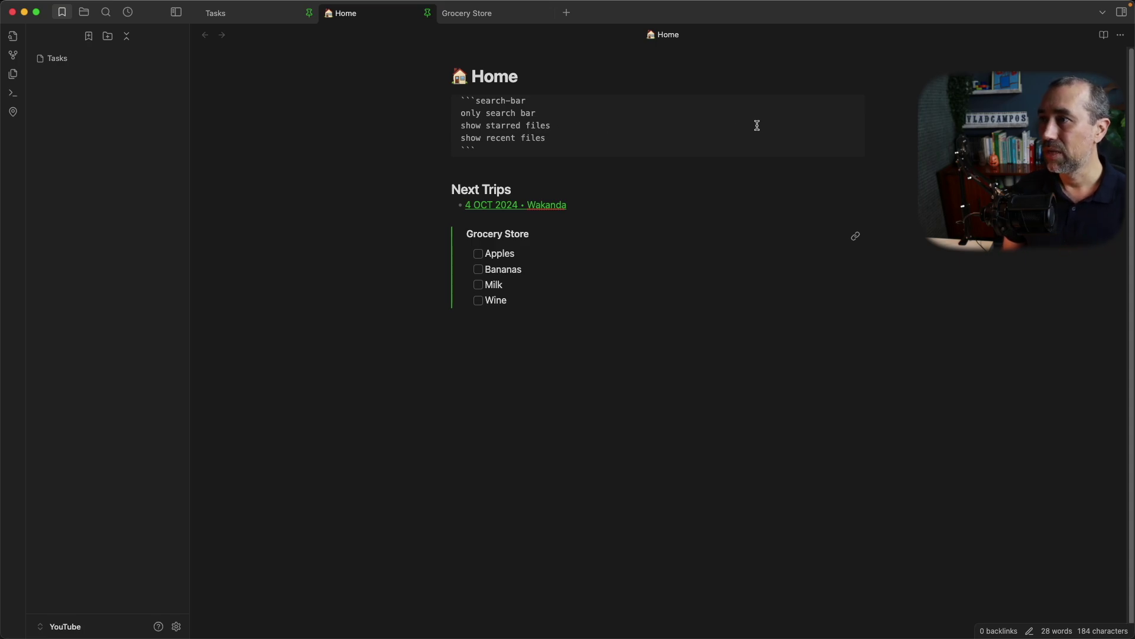
pyautogui.click(176, 625)
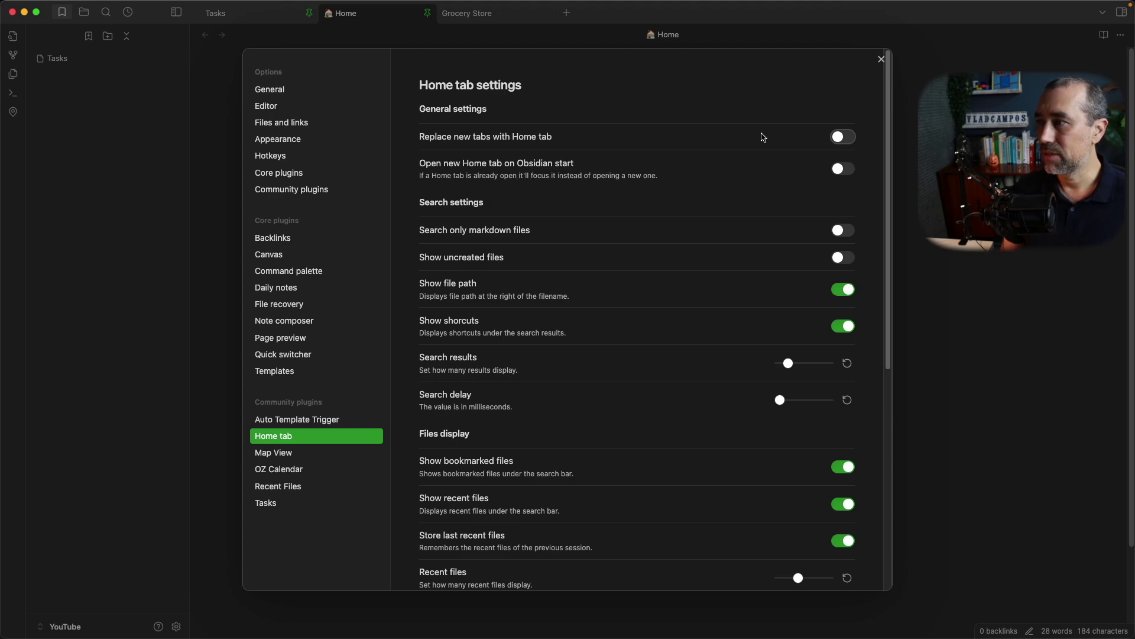
# Enable 'Replace new tabs with Home tab' and open a new tab showing the Home tab page
pyautogui.click(840, 138)
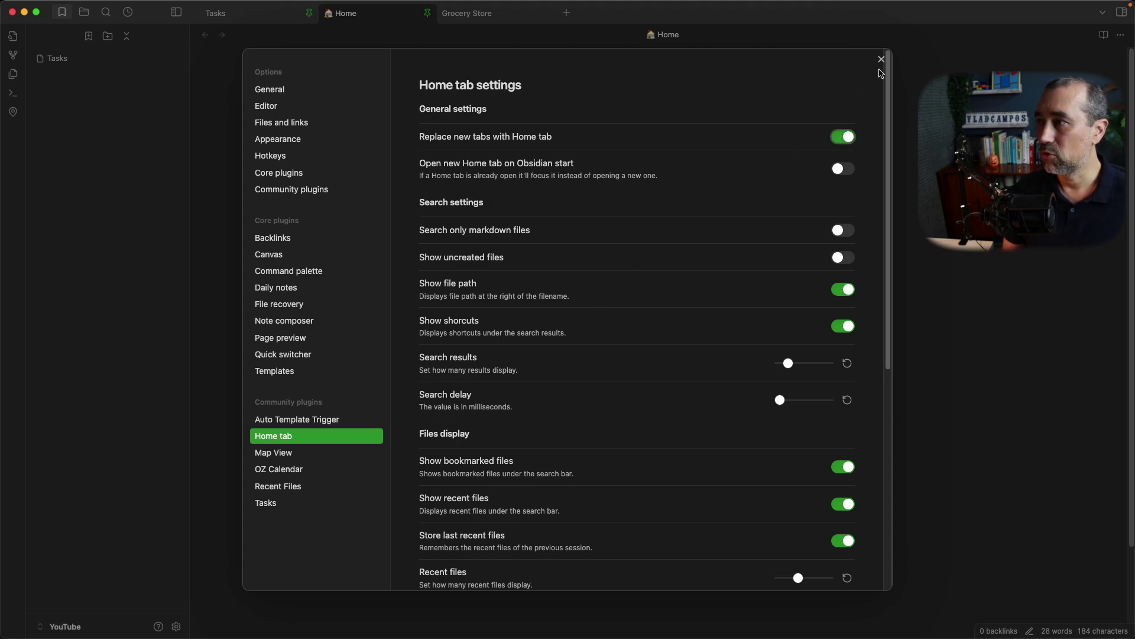
pyautogui.click(881, 59)
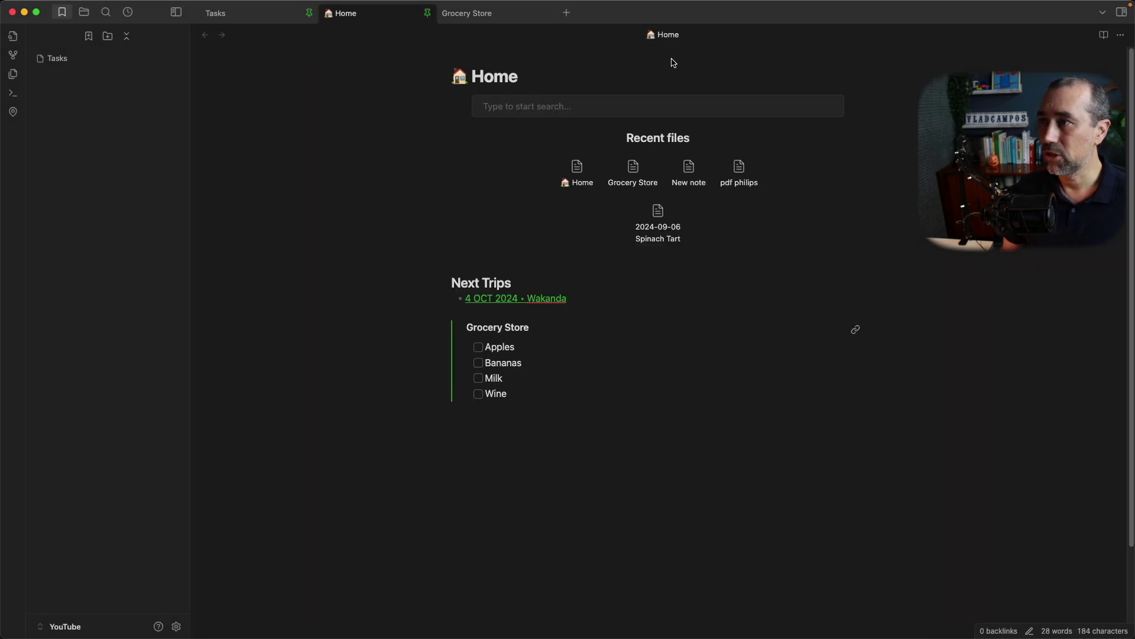
pyautogui.click(566, 13)
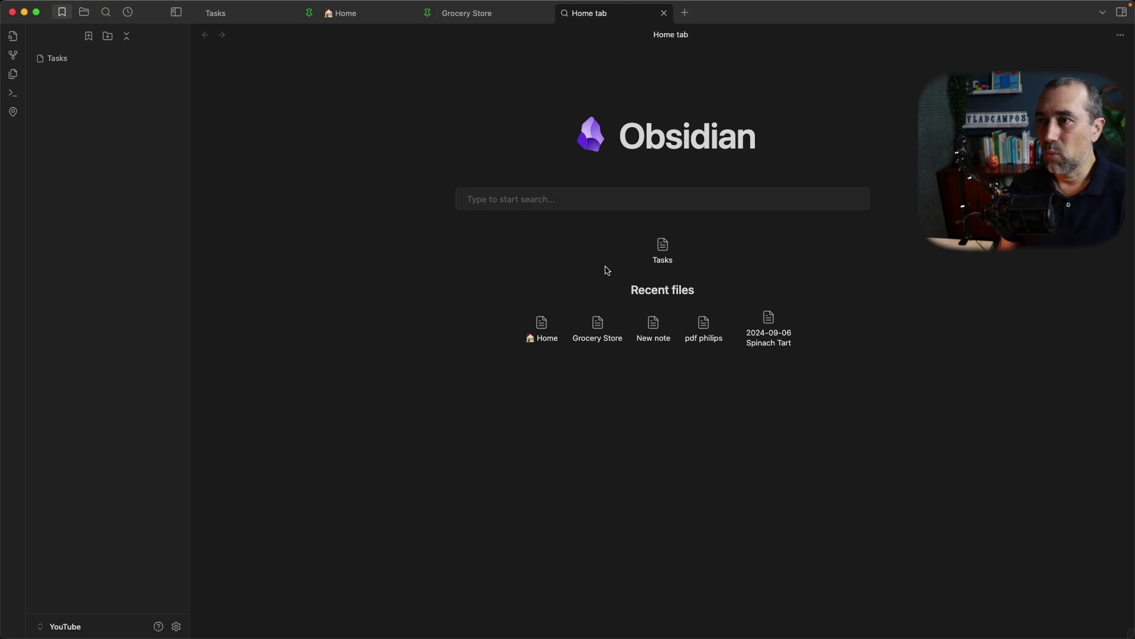
# Return to the Home note, toggle reading view and back, and re-render its search-bar block unchanged
pyautogui.click(343, 13)
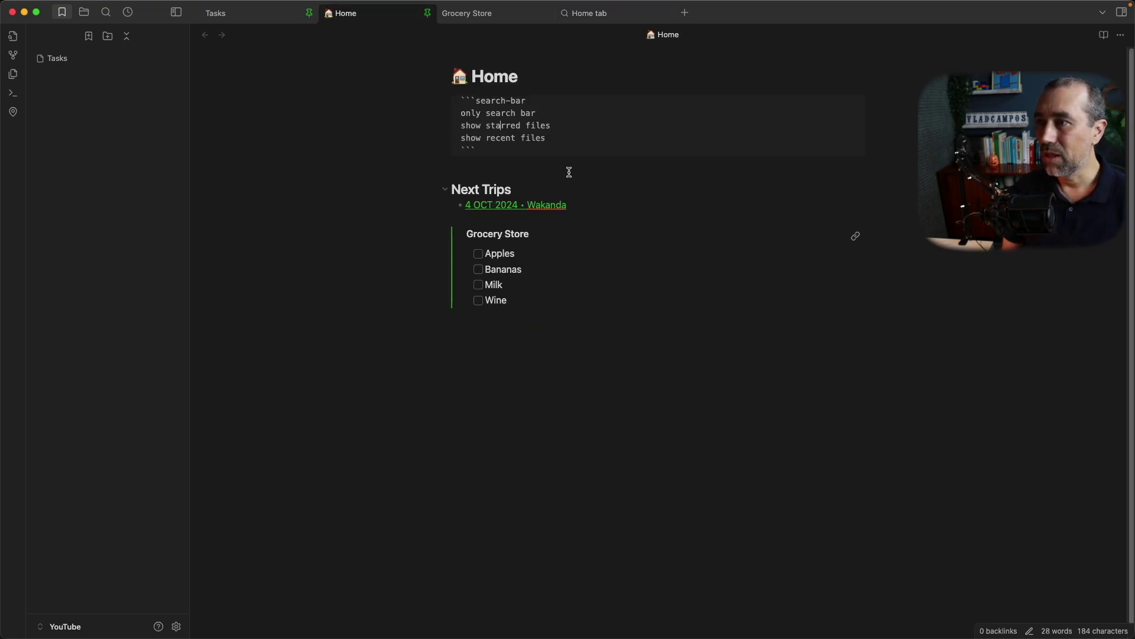
pyautogui.click(1104, 35)
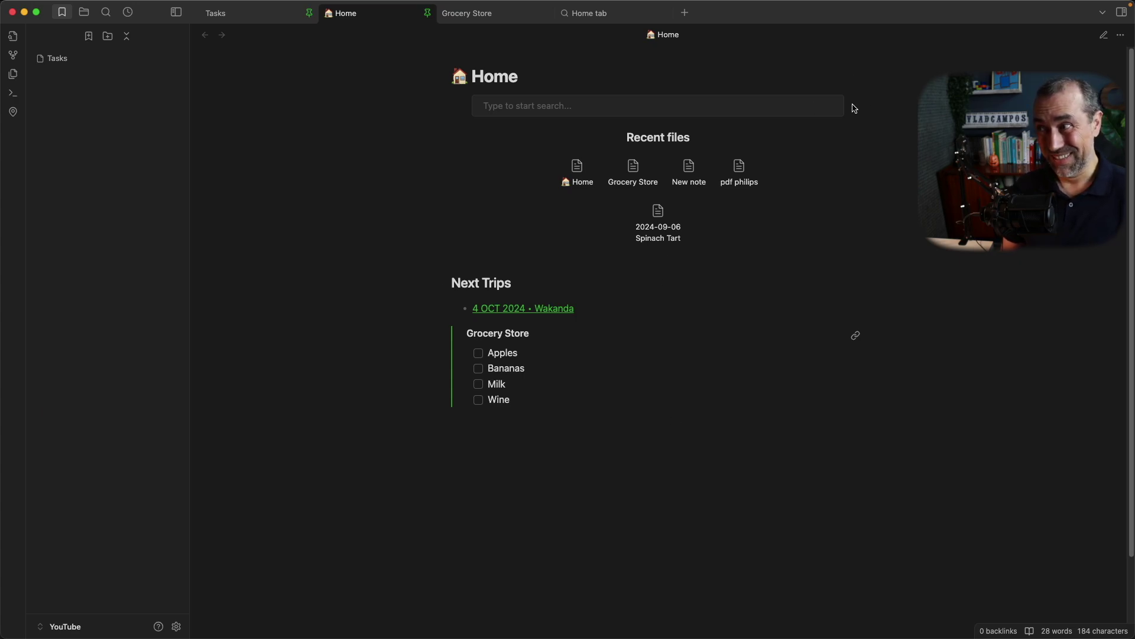
pyautogui.click(1104, 37)
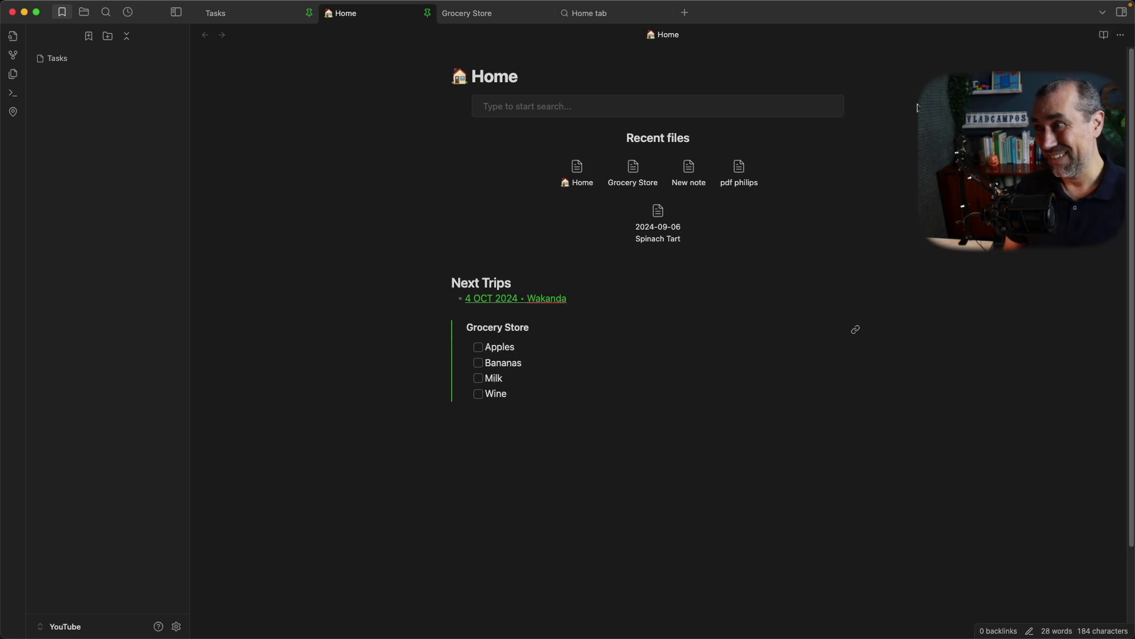
pyautogui.click(855, 108)
pyautogui.doubleClick(500, 122)
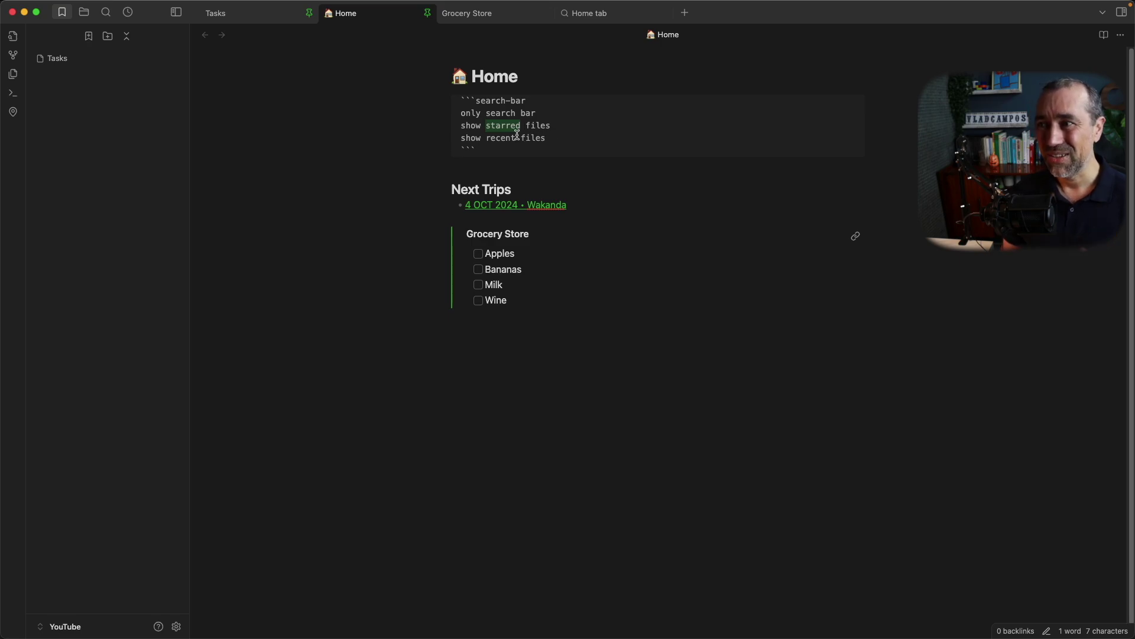
pyautogui.click(551, 379)
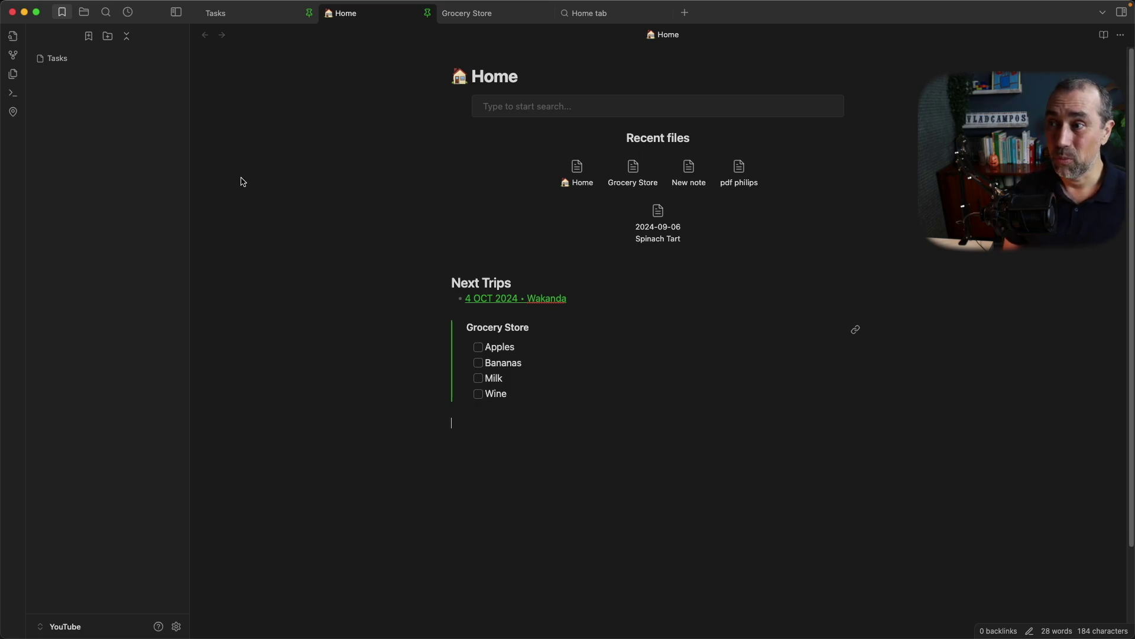
# Check the Recent Files settings, show recent notes in the sidebar, then open installed community plugins
pyautogui.click(176, 627)
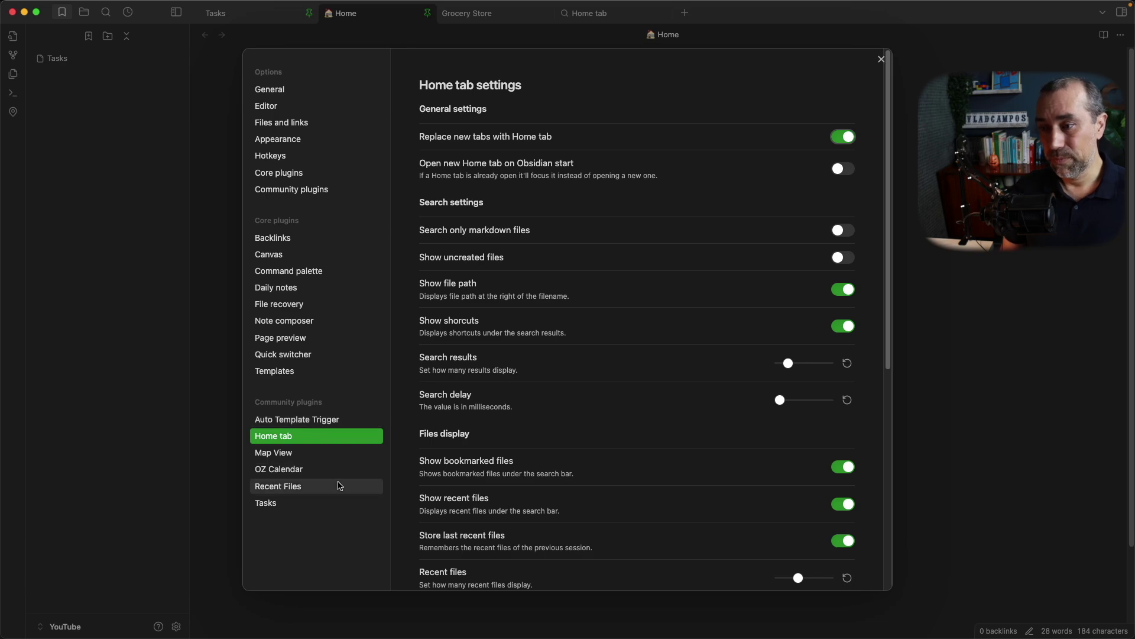
pyautogui.click(316, 491)
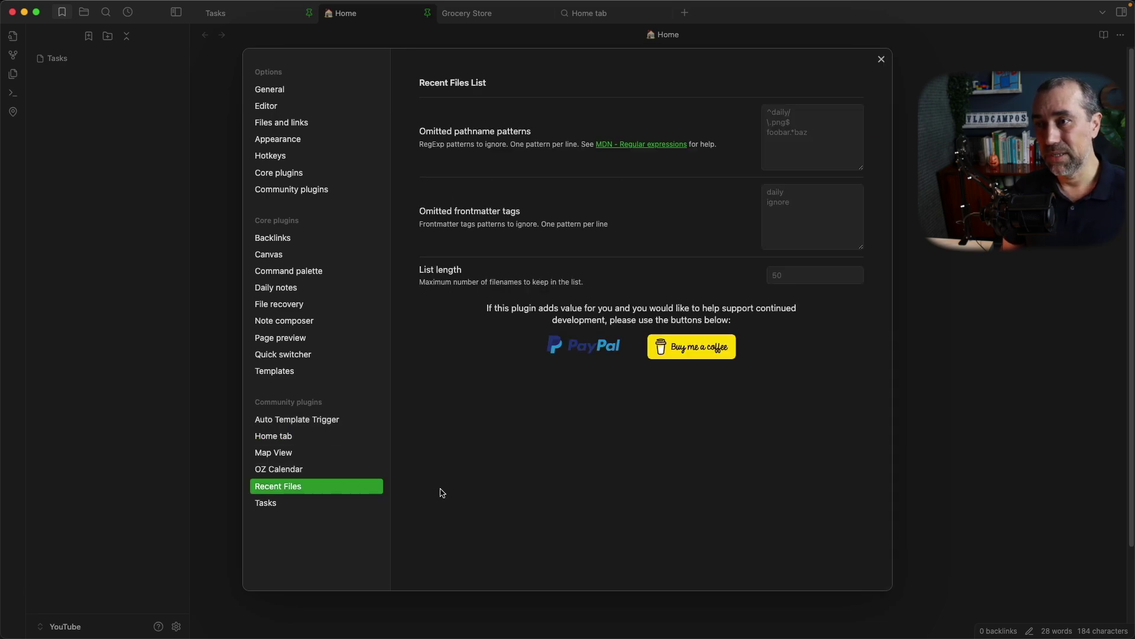
pyautogui.click(880, 60)
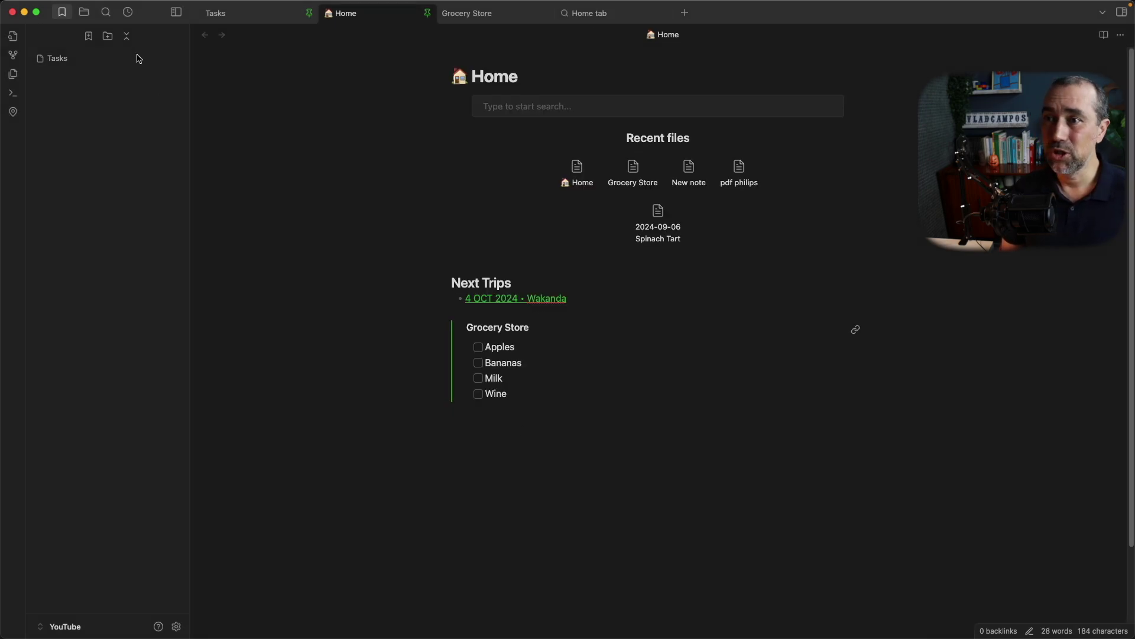
pyautogui.click(128, 13)
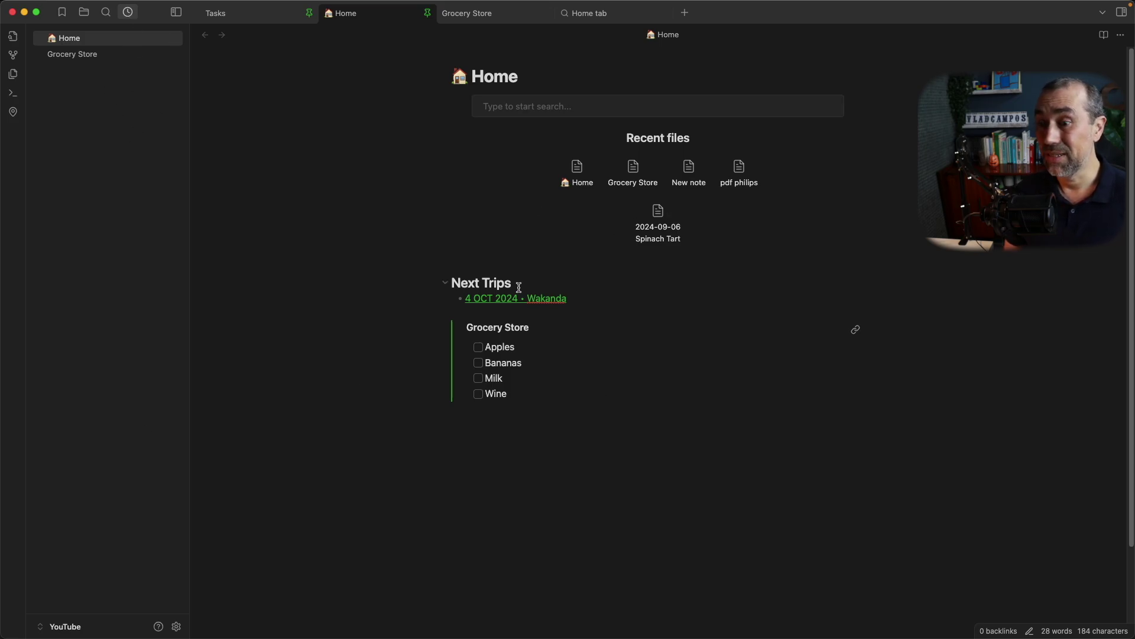
pyautogui.click(176, 627)
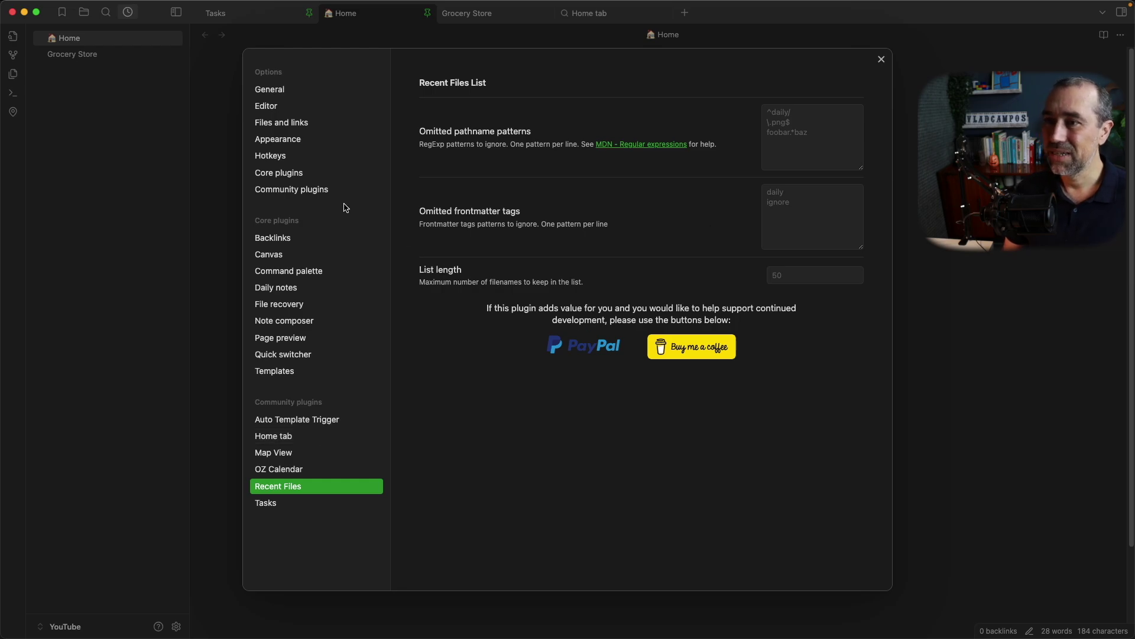
pyautogui.click(331, 191)
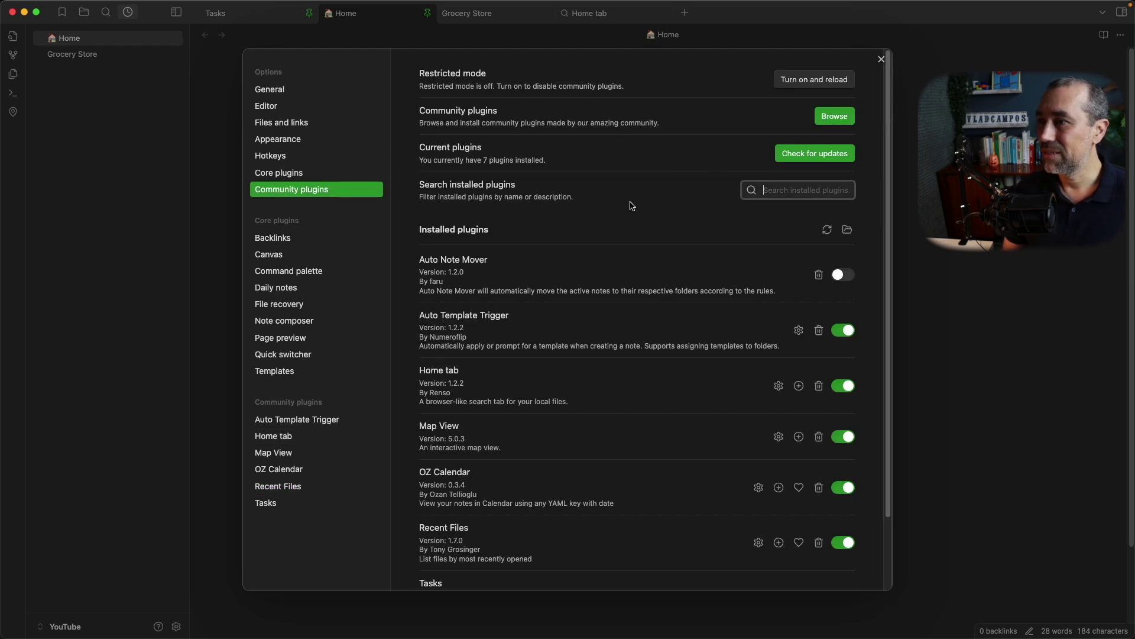
# Scroll to Recent Files in the installed plugins list and choose to uninstall it
pyautogui.scroll(-3, 540, 313)
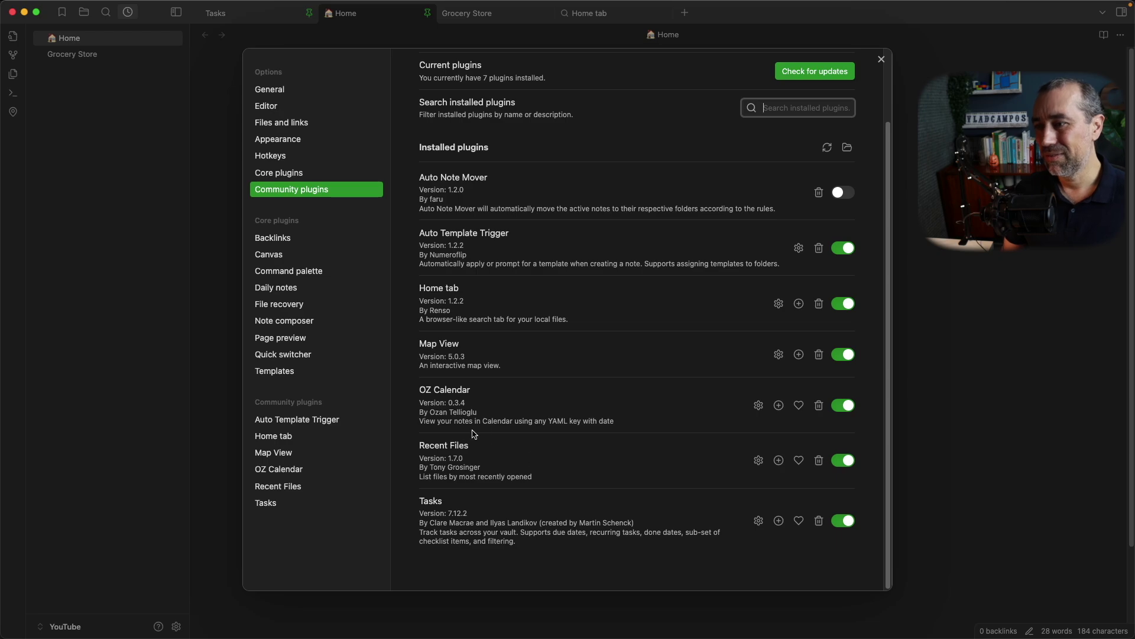
pyautogui.click(819, 462)
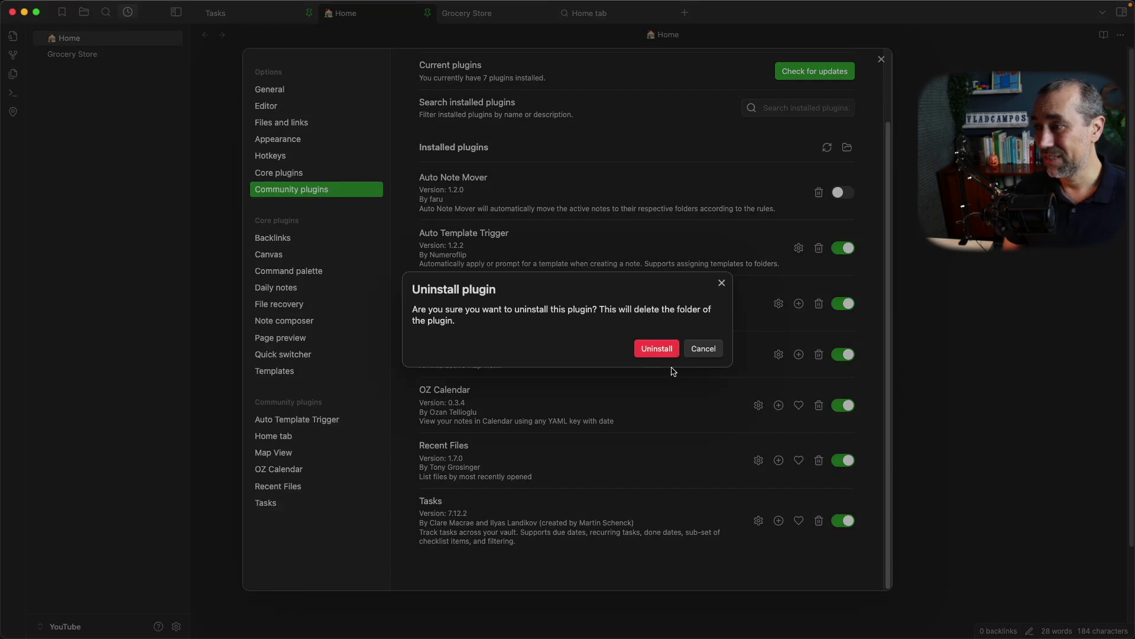